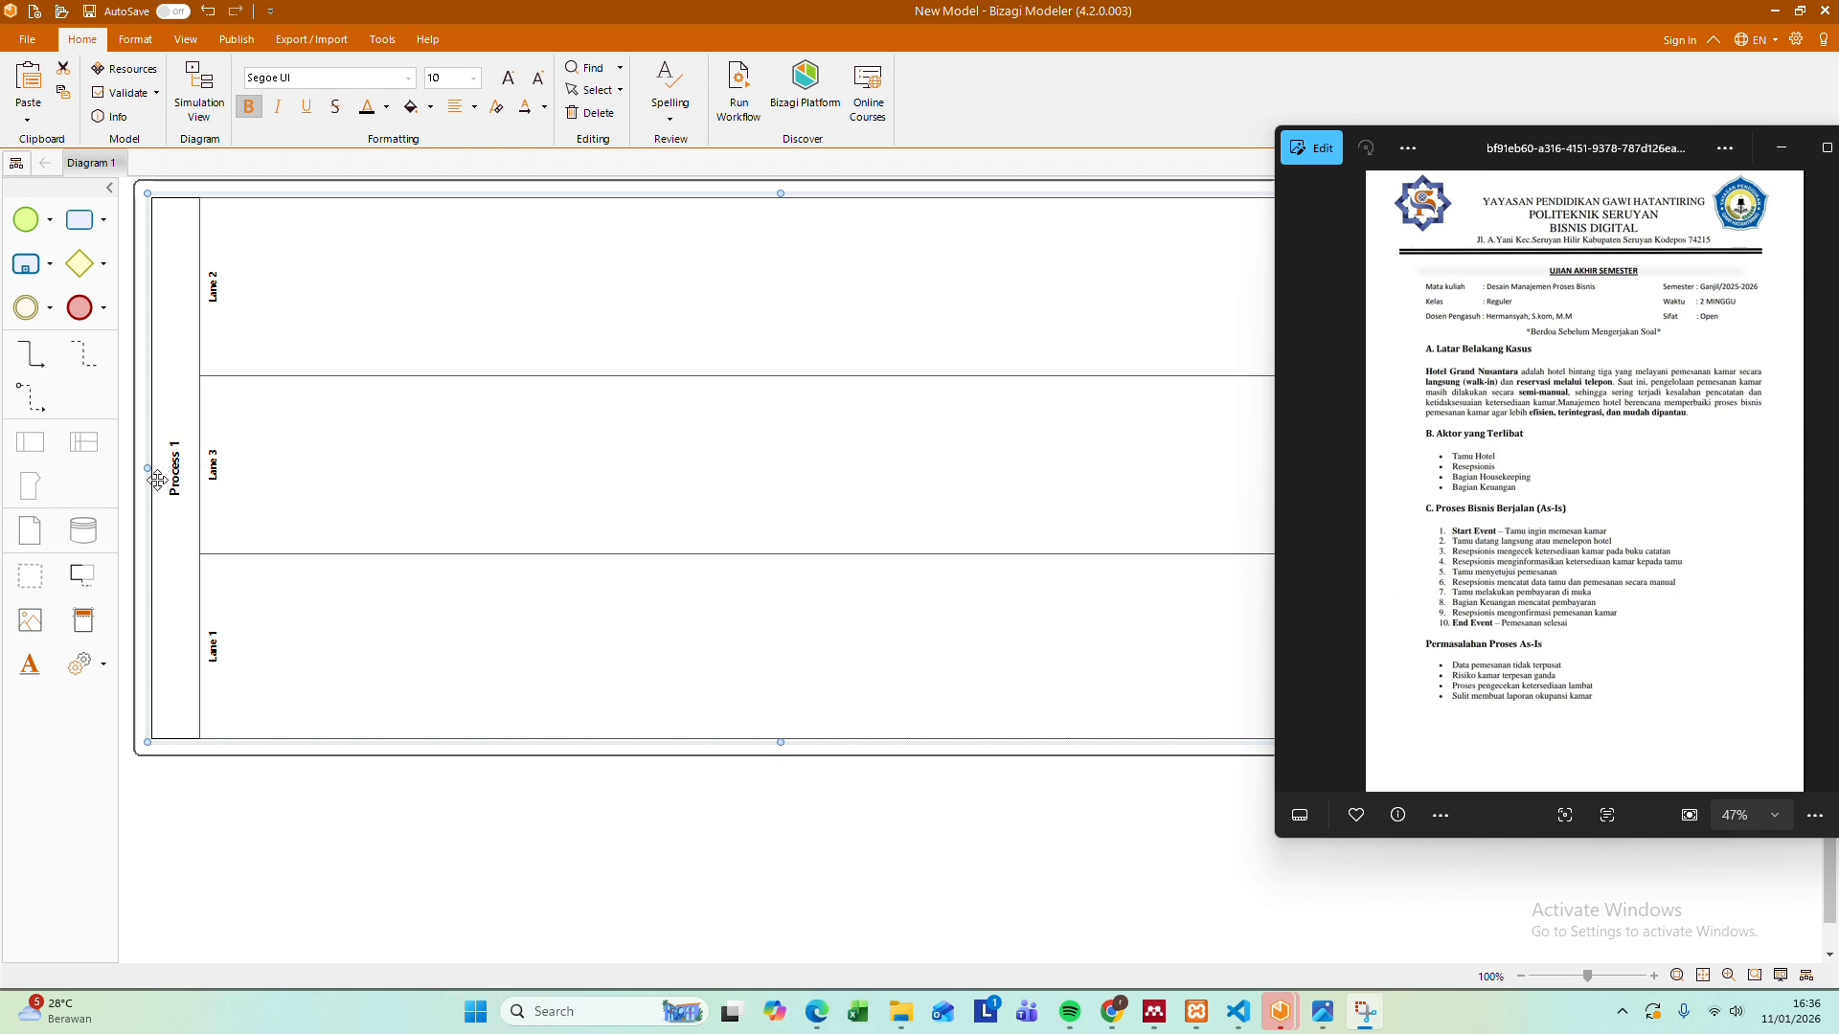
Rename the pool as "Proses Bisnis Berjalan(As-Is)"
double_click(172, 479)
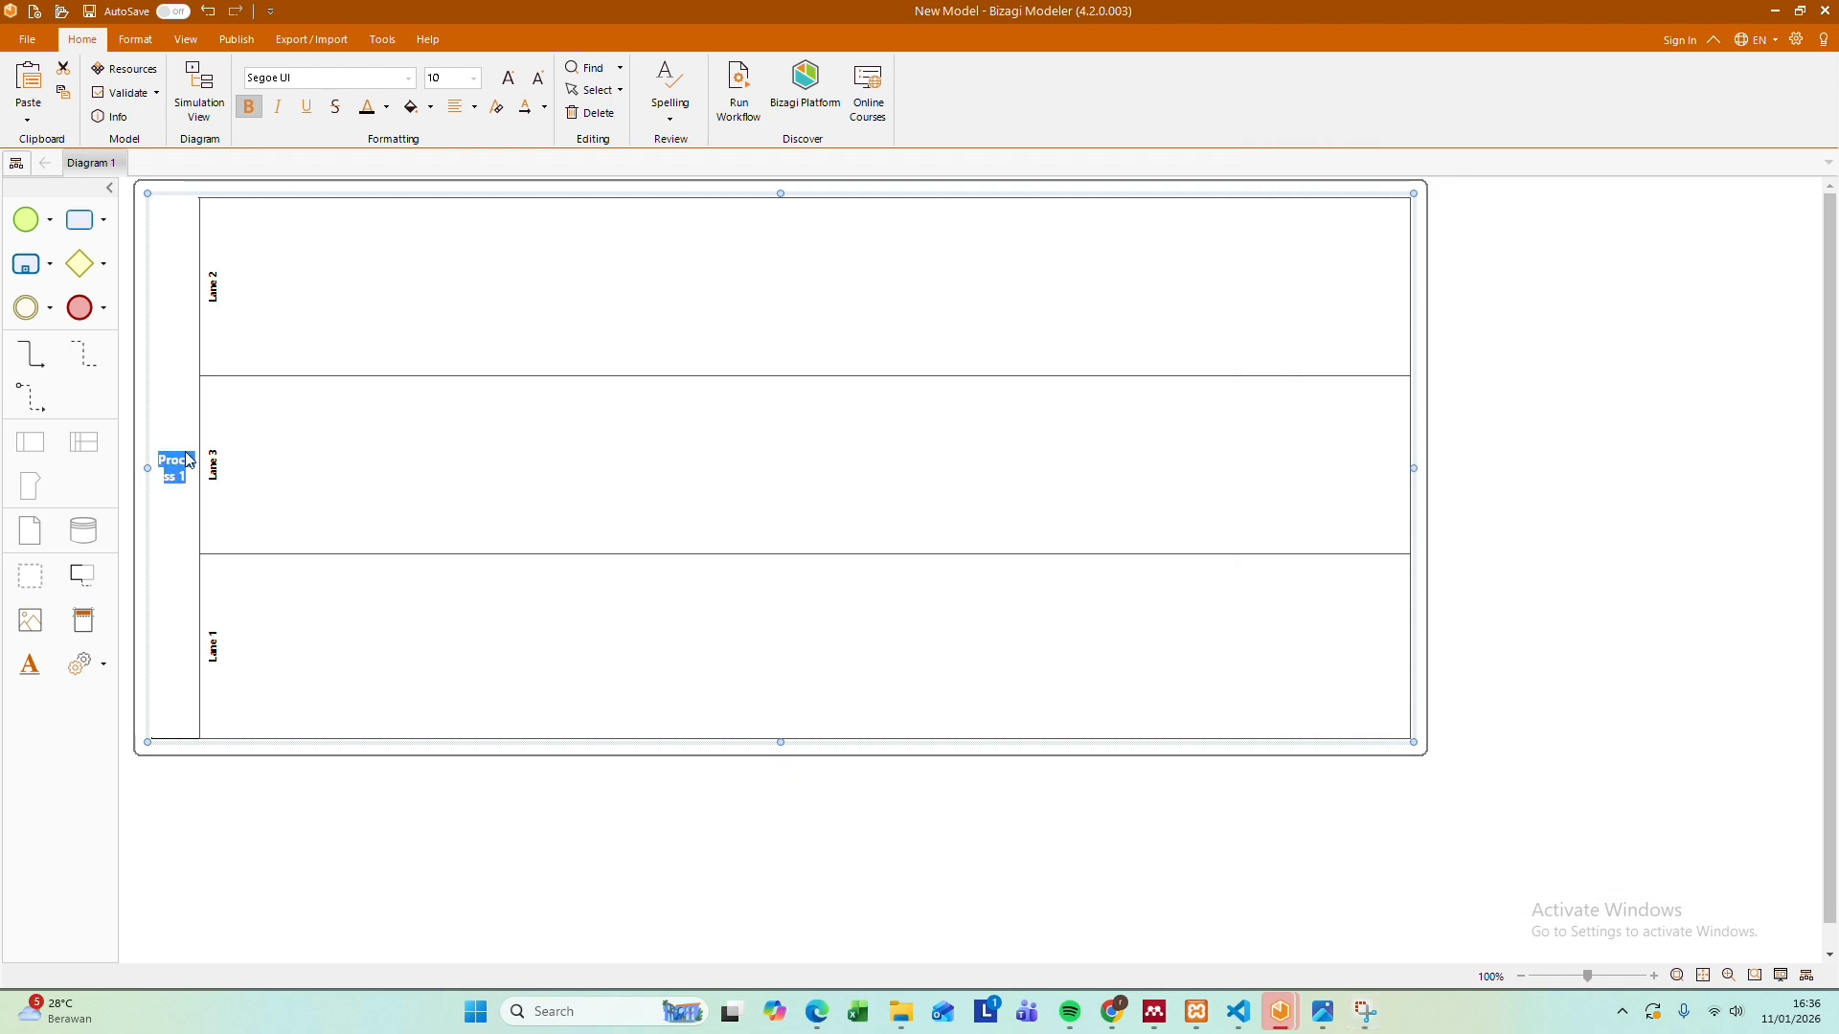
key("BackSpace")
type("P")
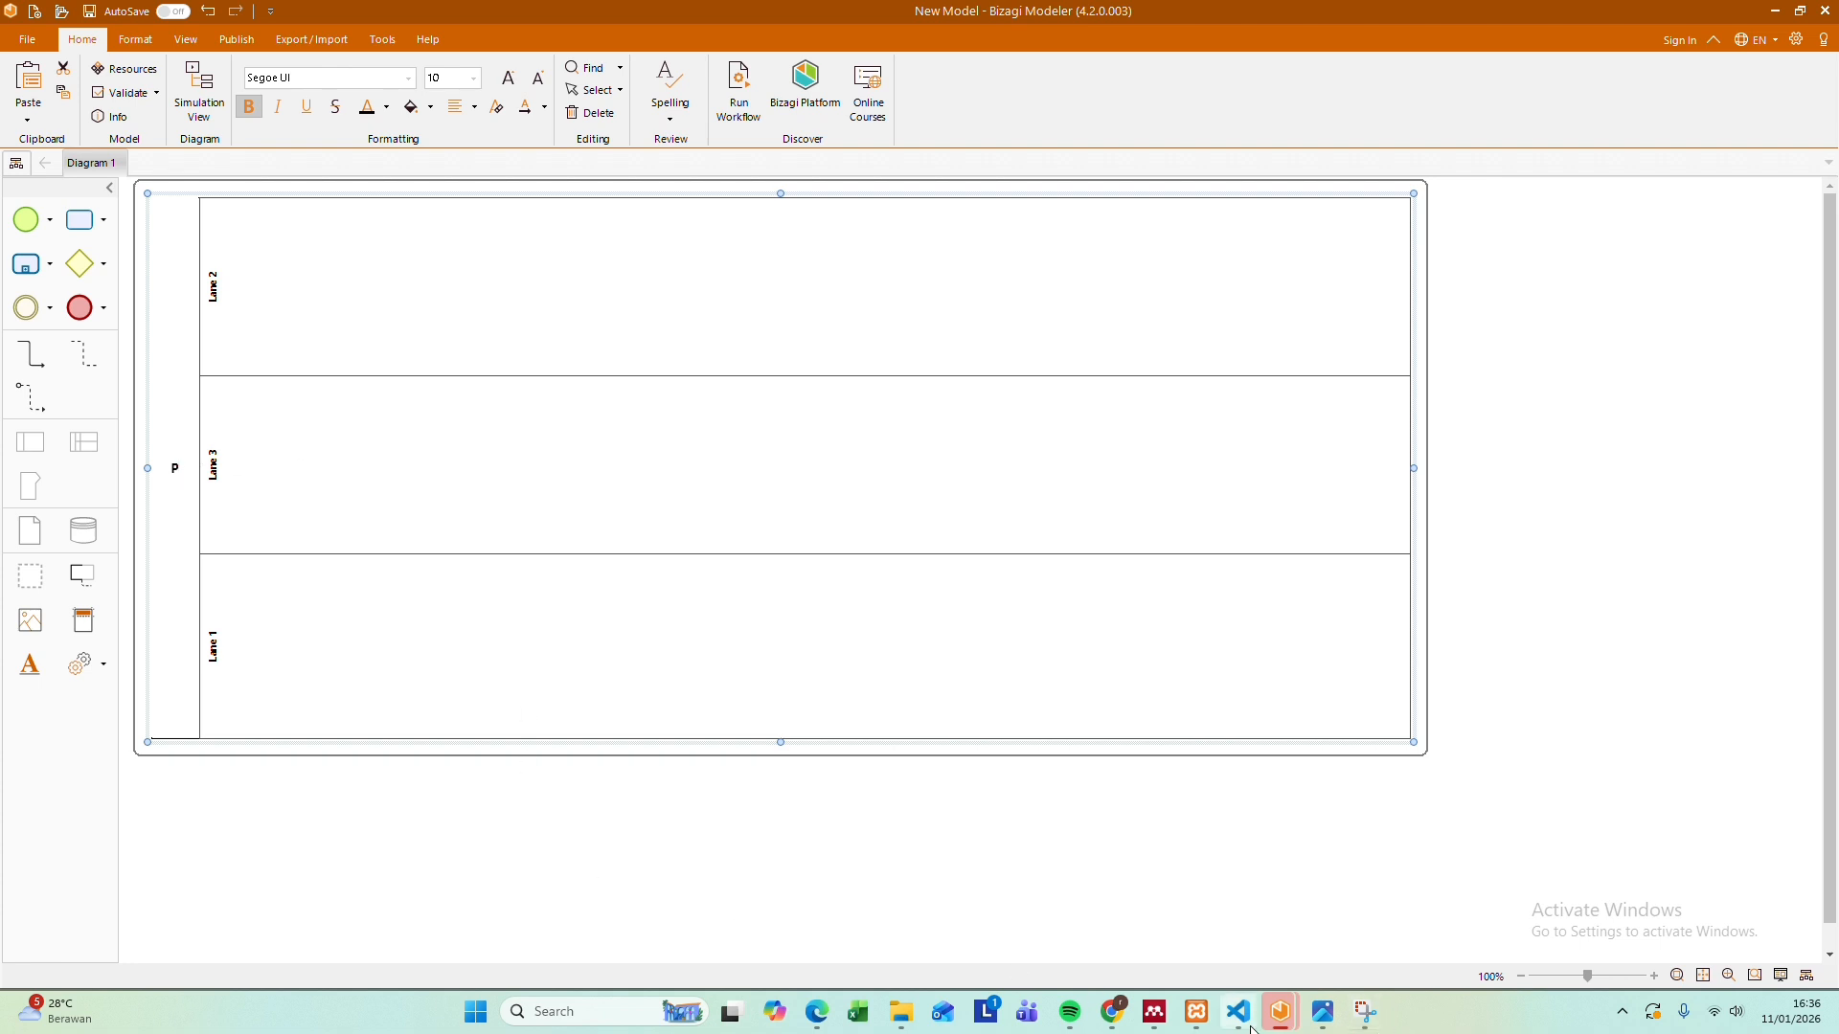
left_click(1325, 1019)
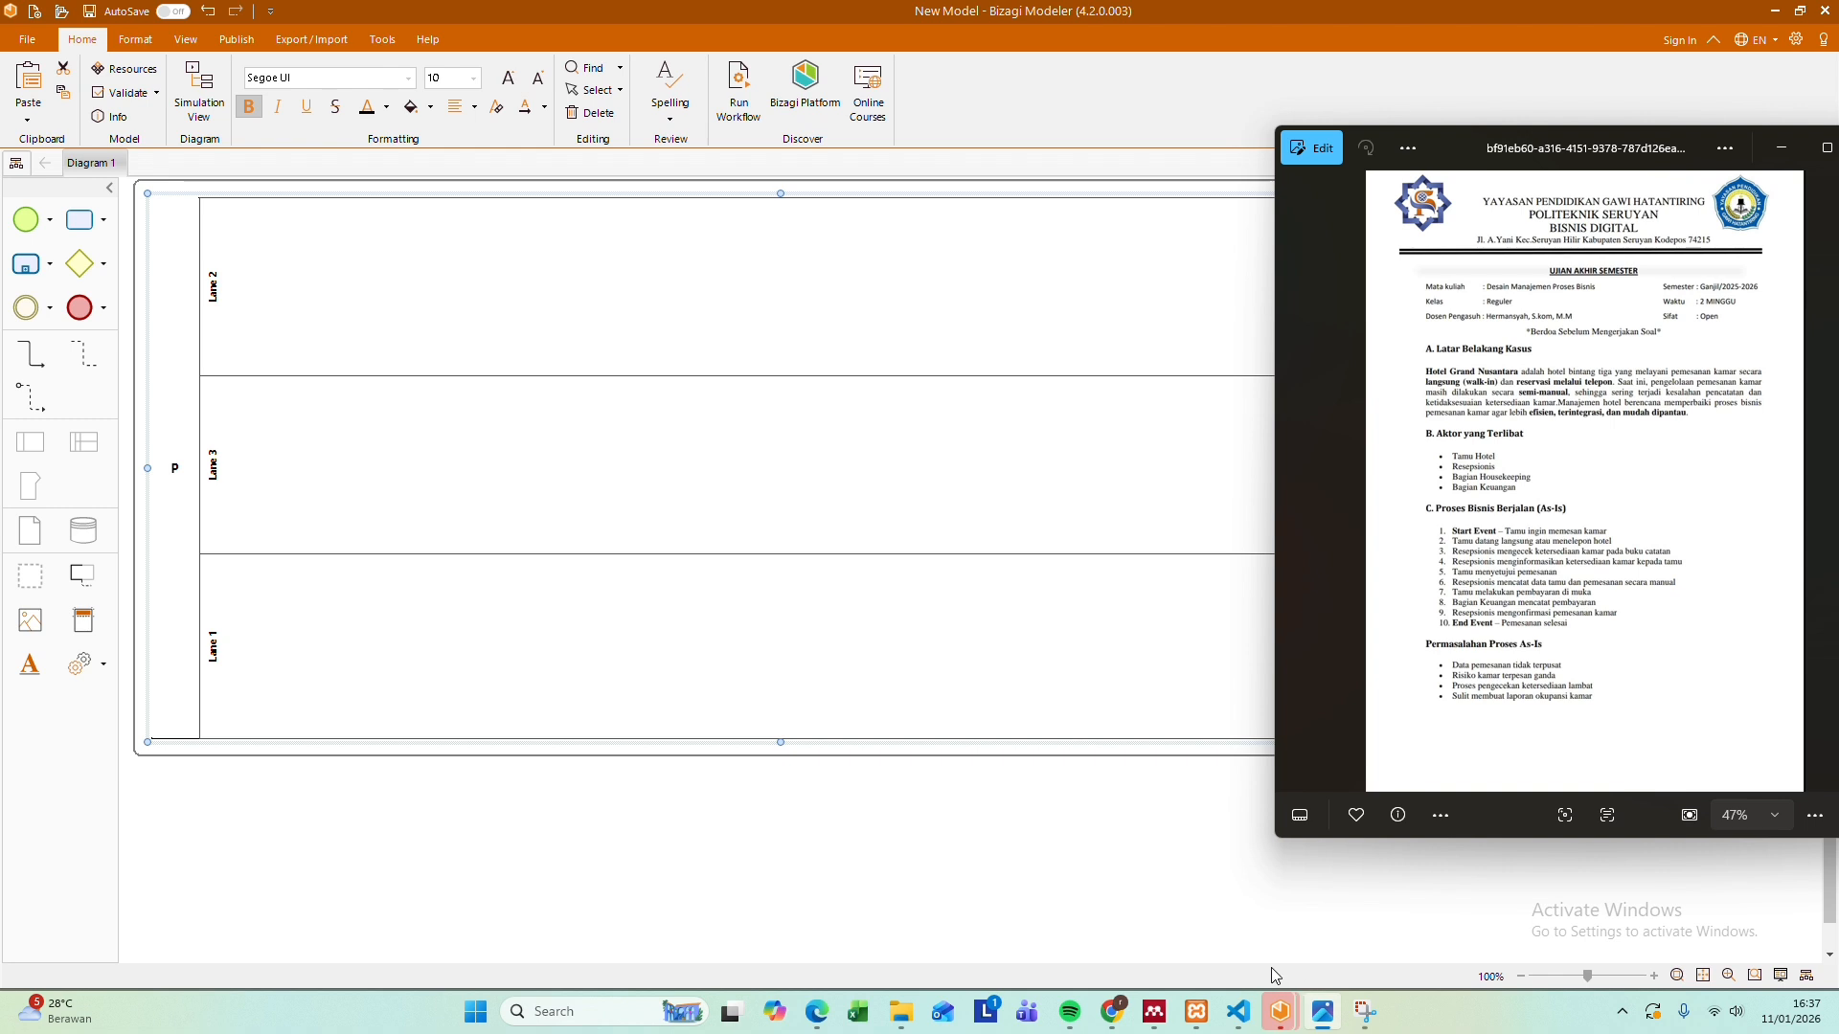
left_click(180, 473)
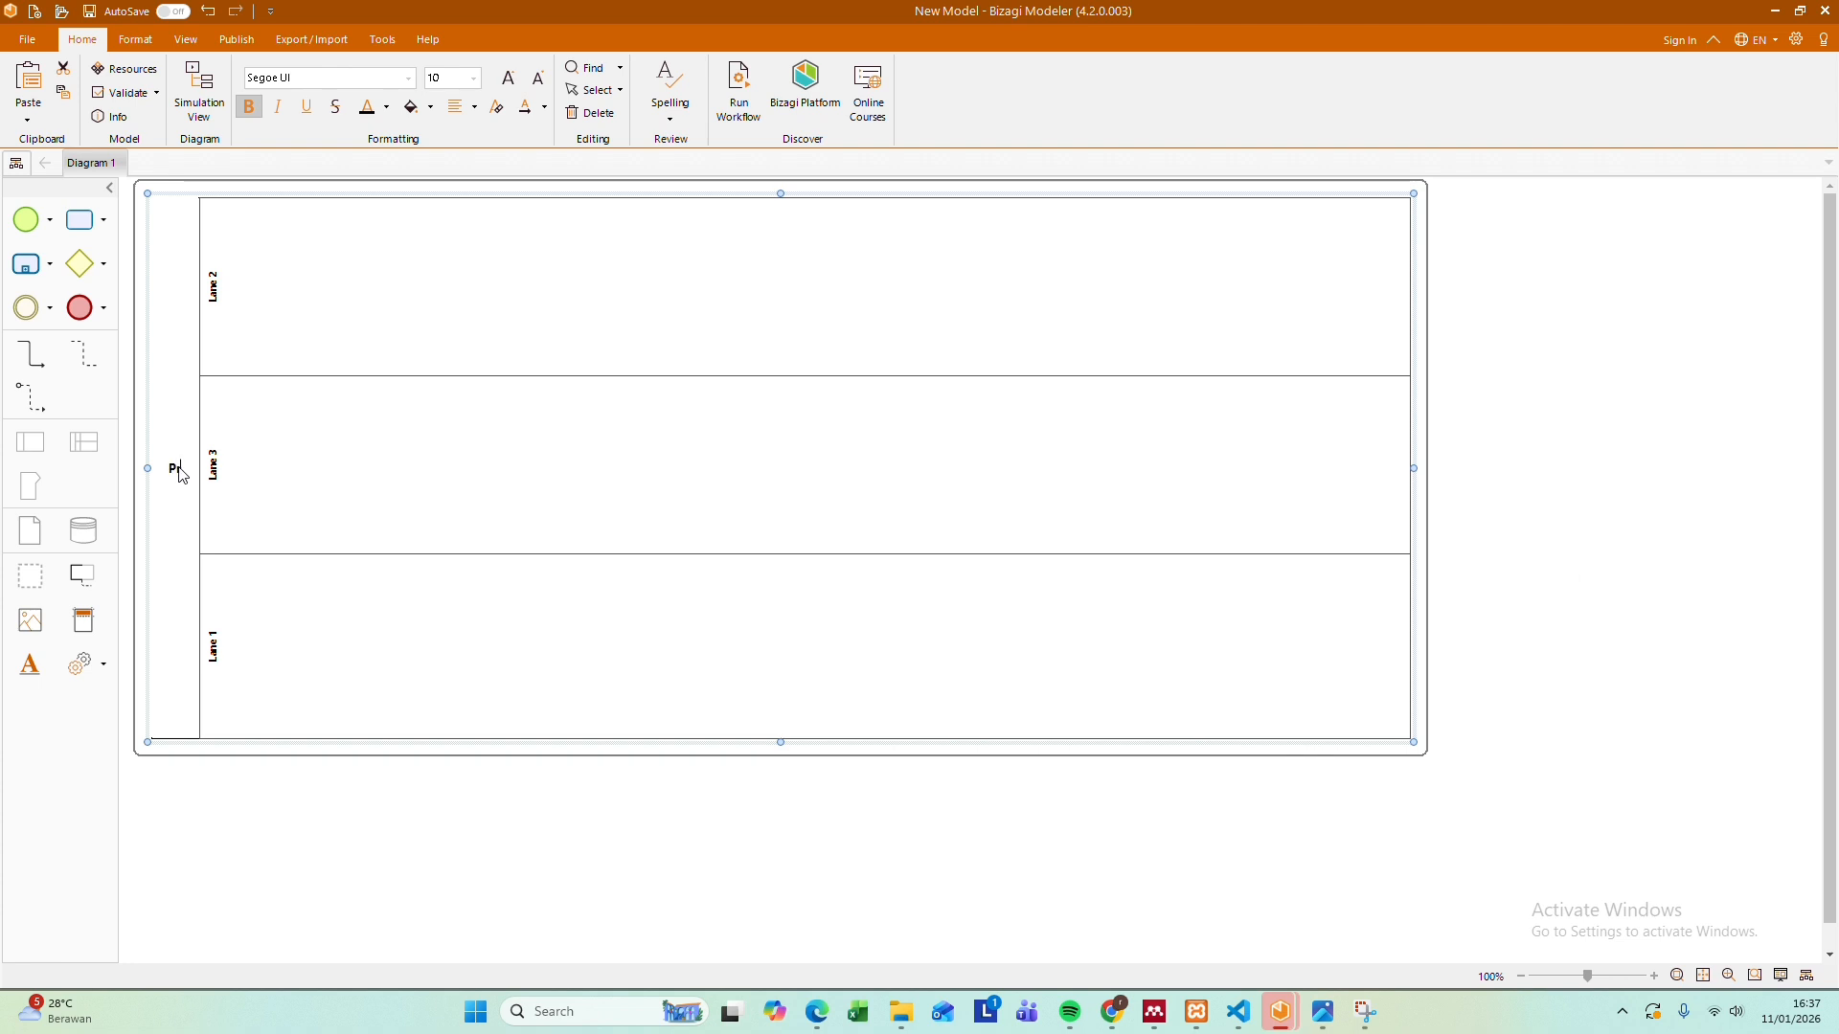
type("roses Bisnis Berjalan(As")
key("Return")
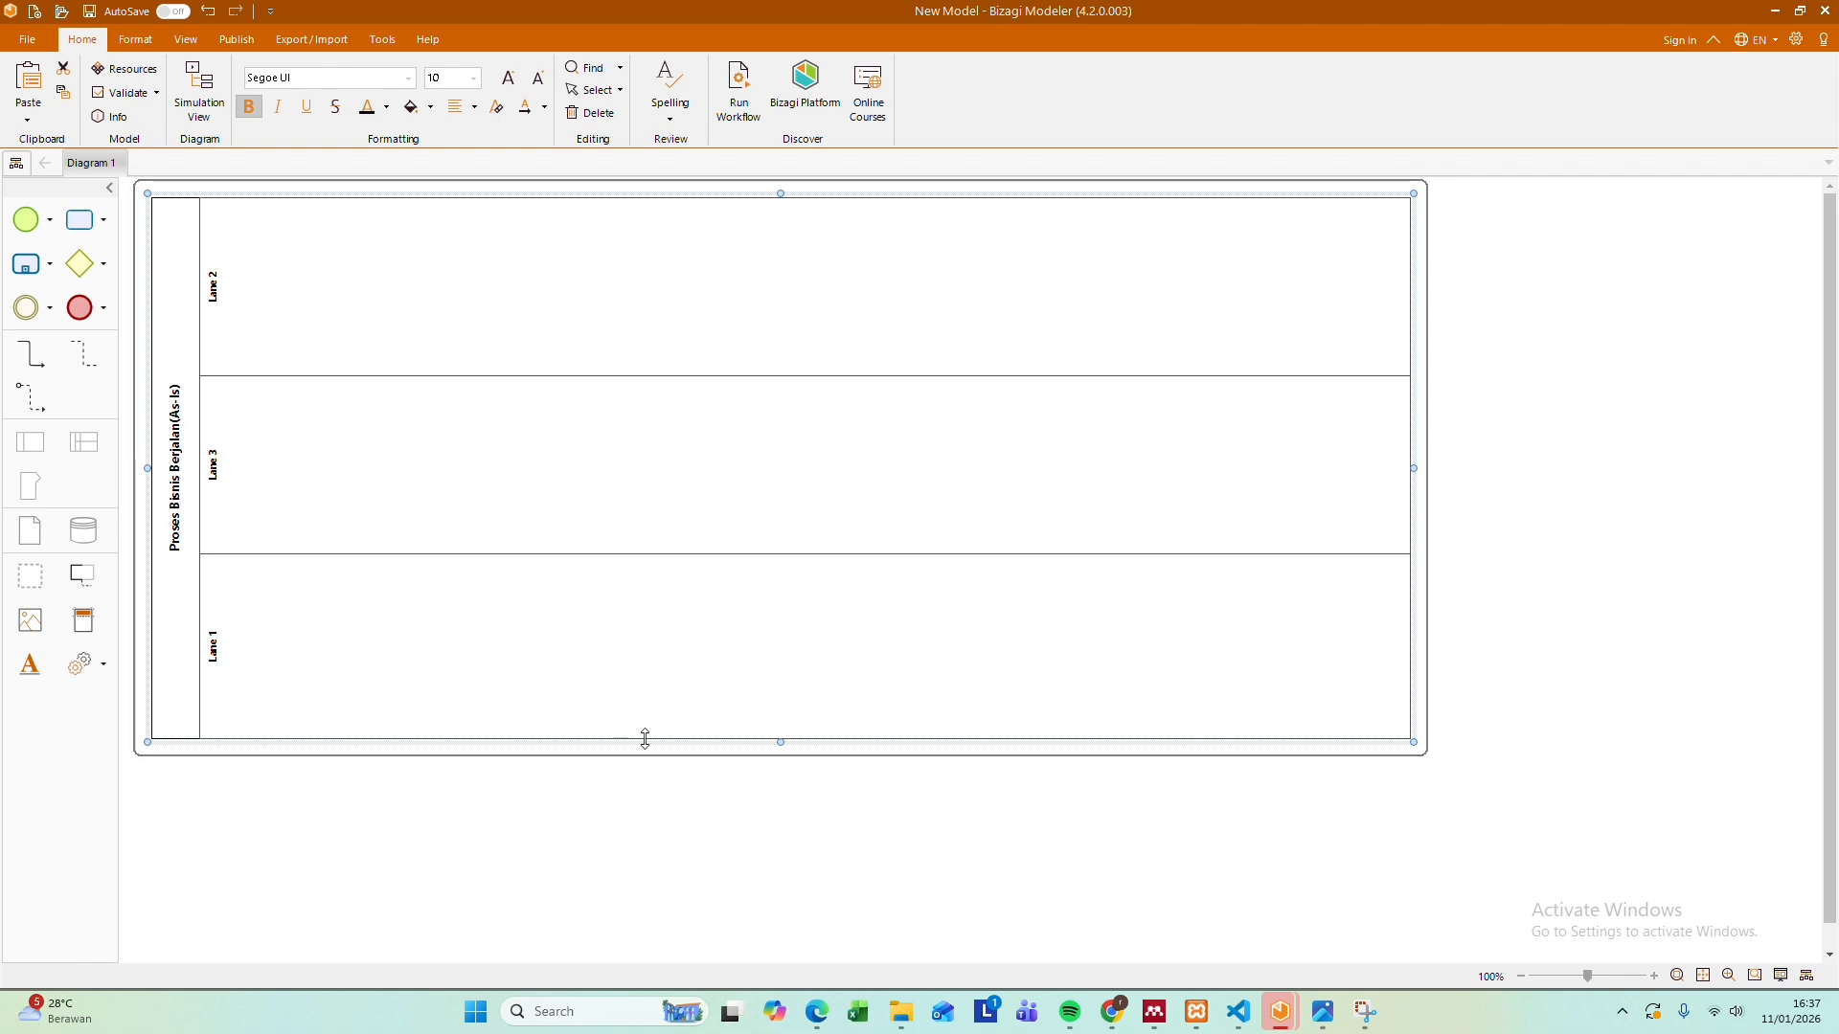
Rename the uppermost lane, Lane 2, as "Tamu"
double_click(213, 287)
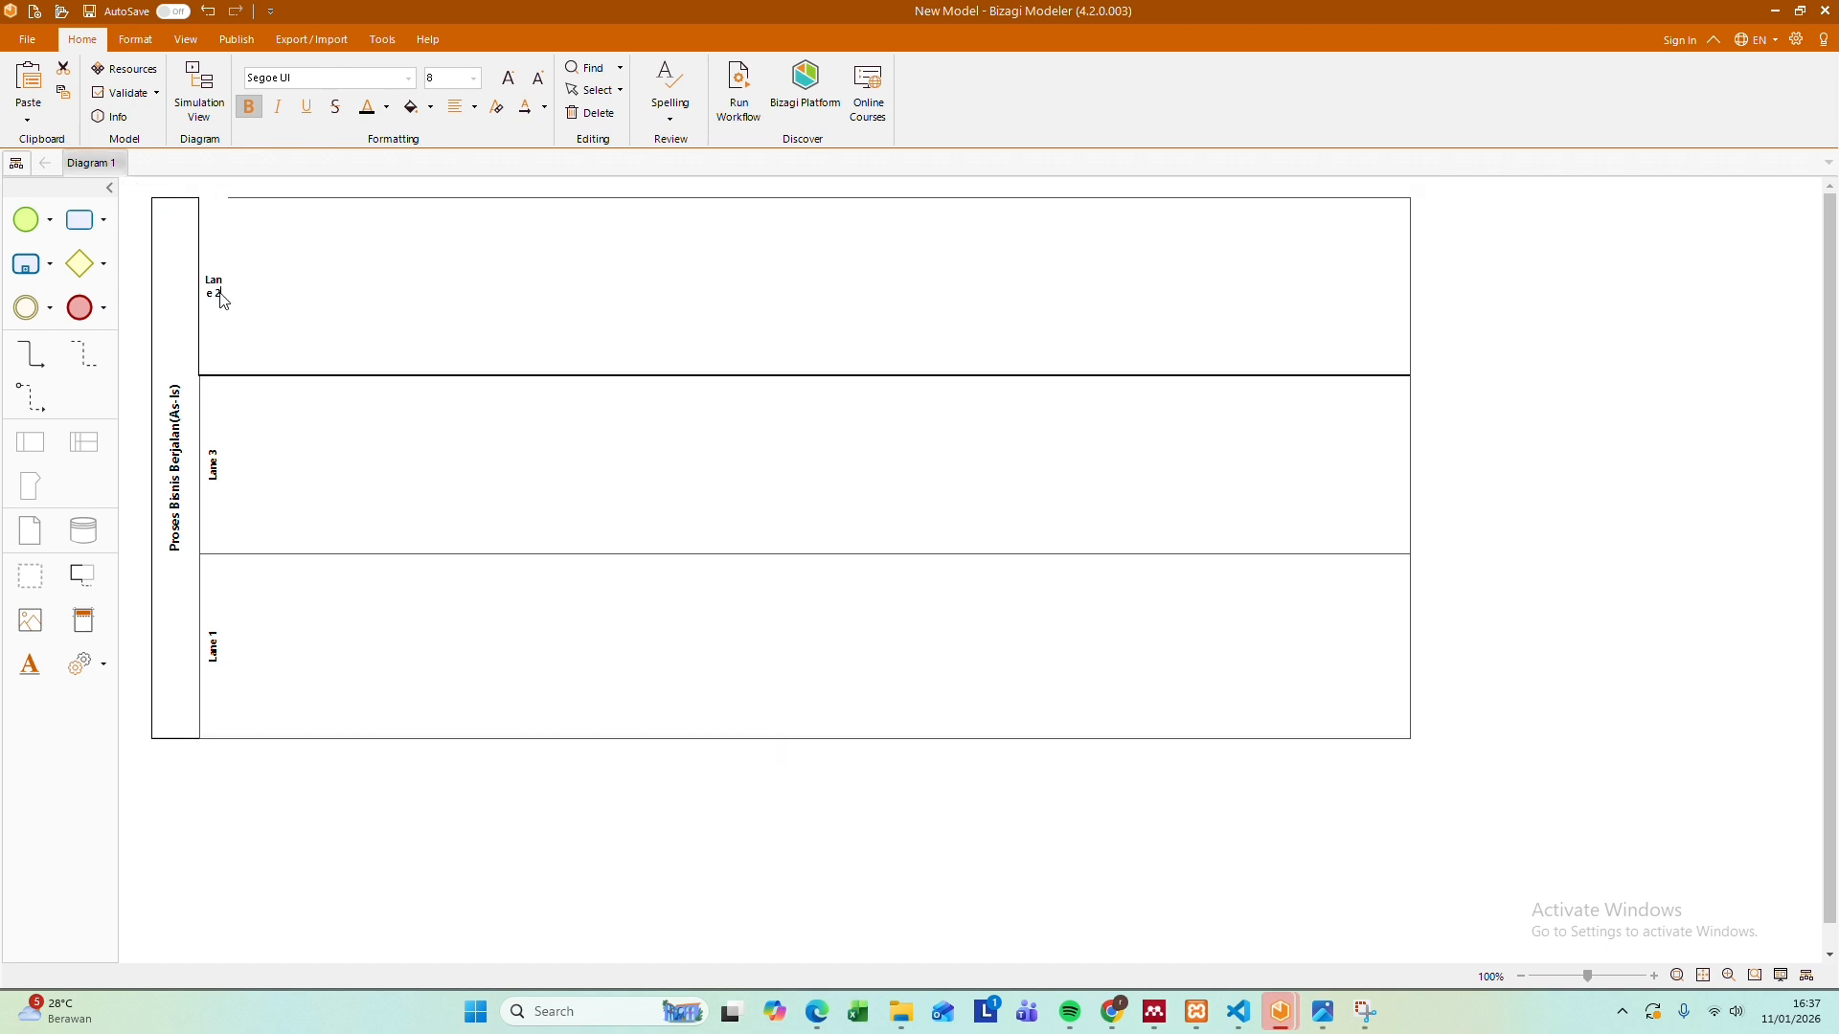
key("BackSpace")
type("Tamu")
left_click(230, 301)
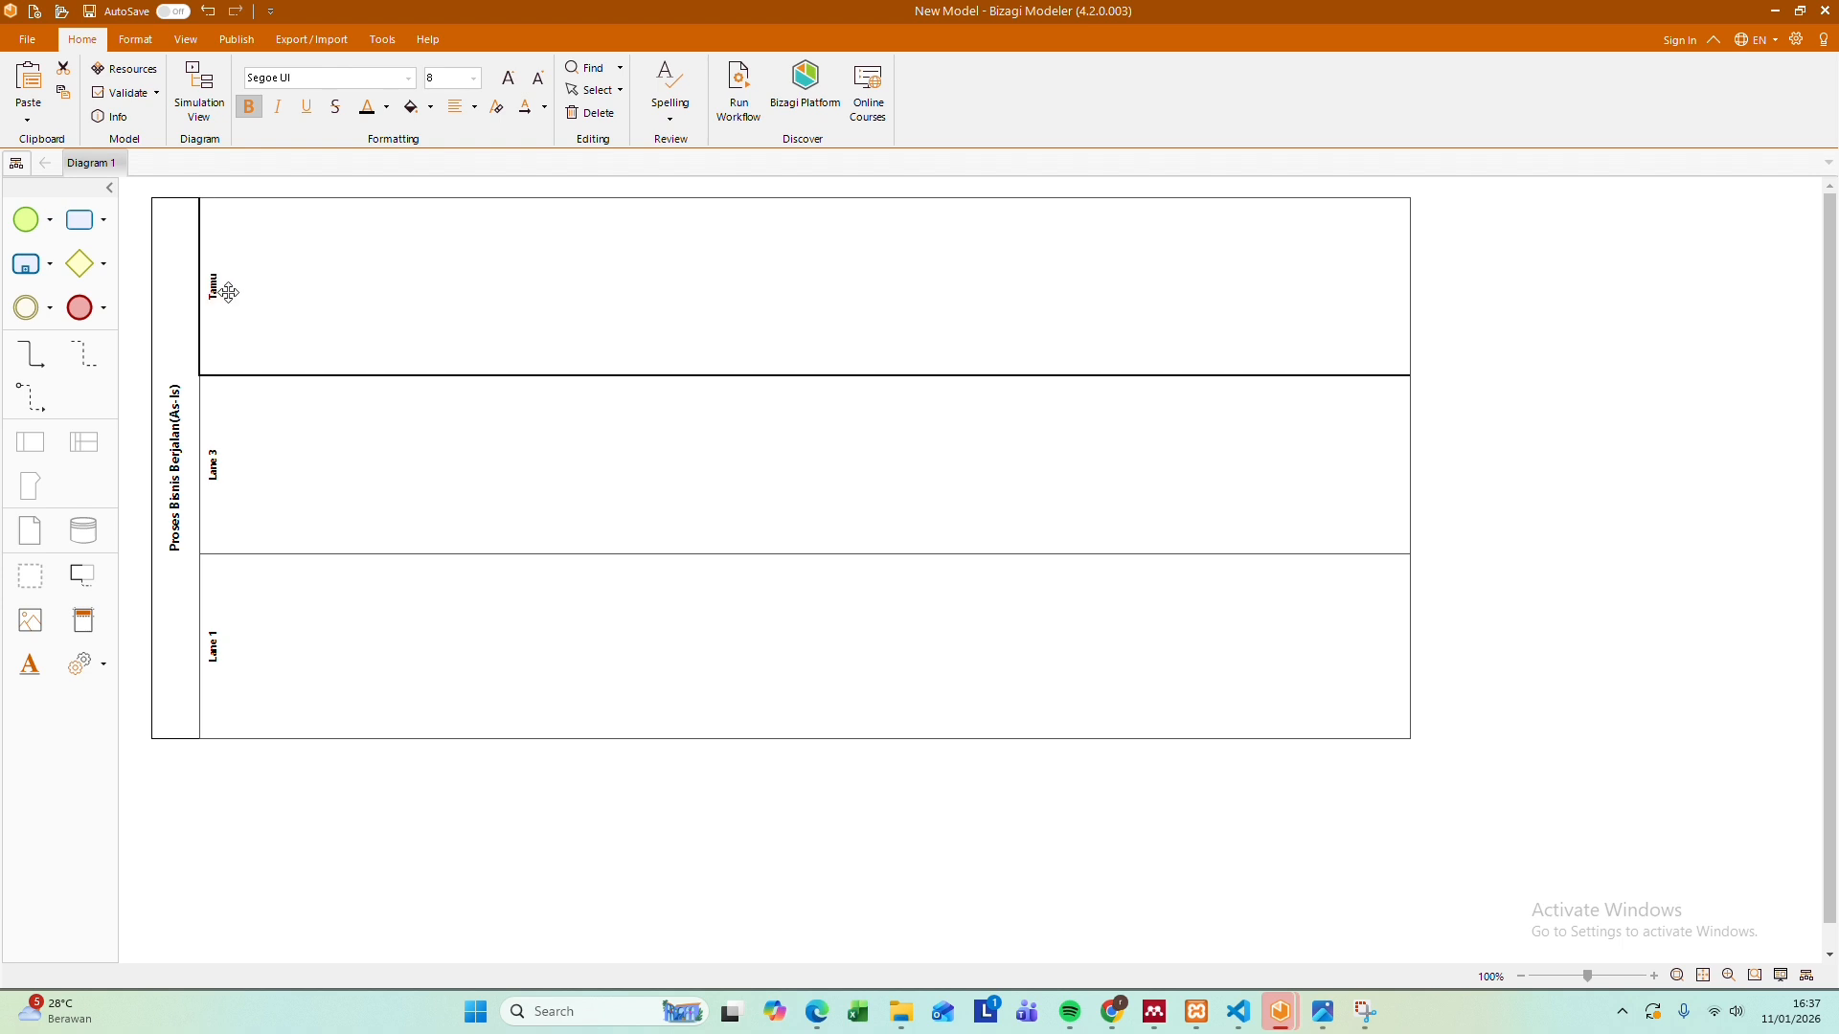
Rename the middle lane, Lane 3, as "Resepsionis"
left_click(219, 460)
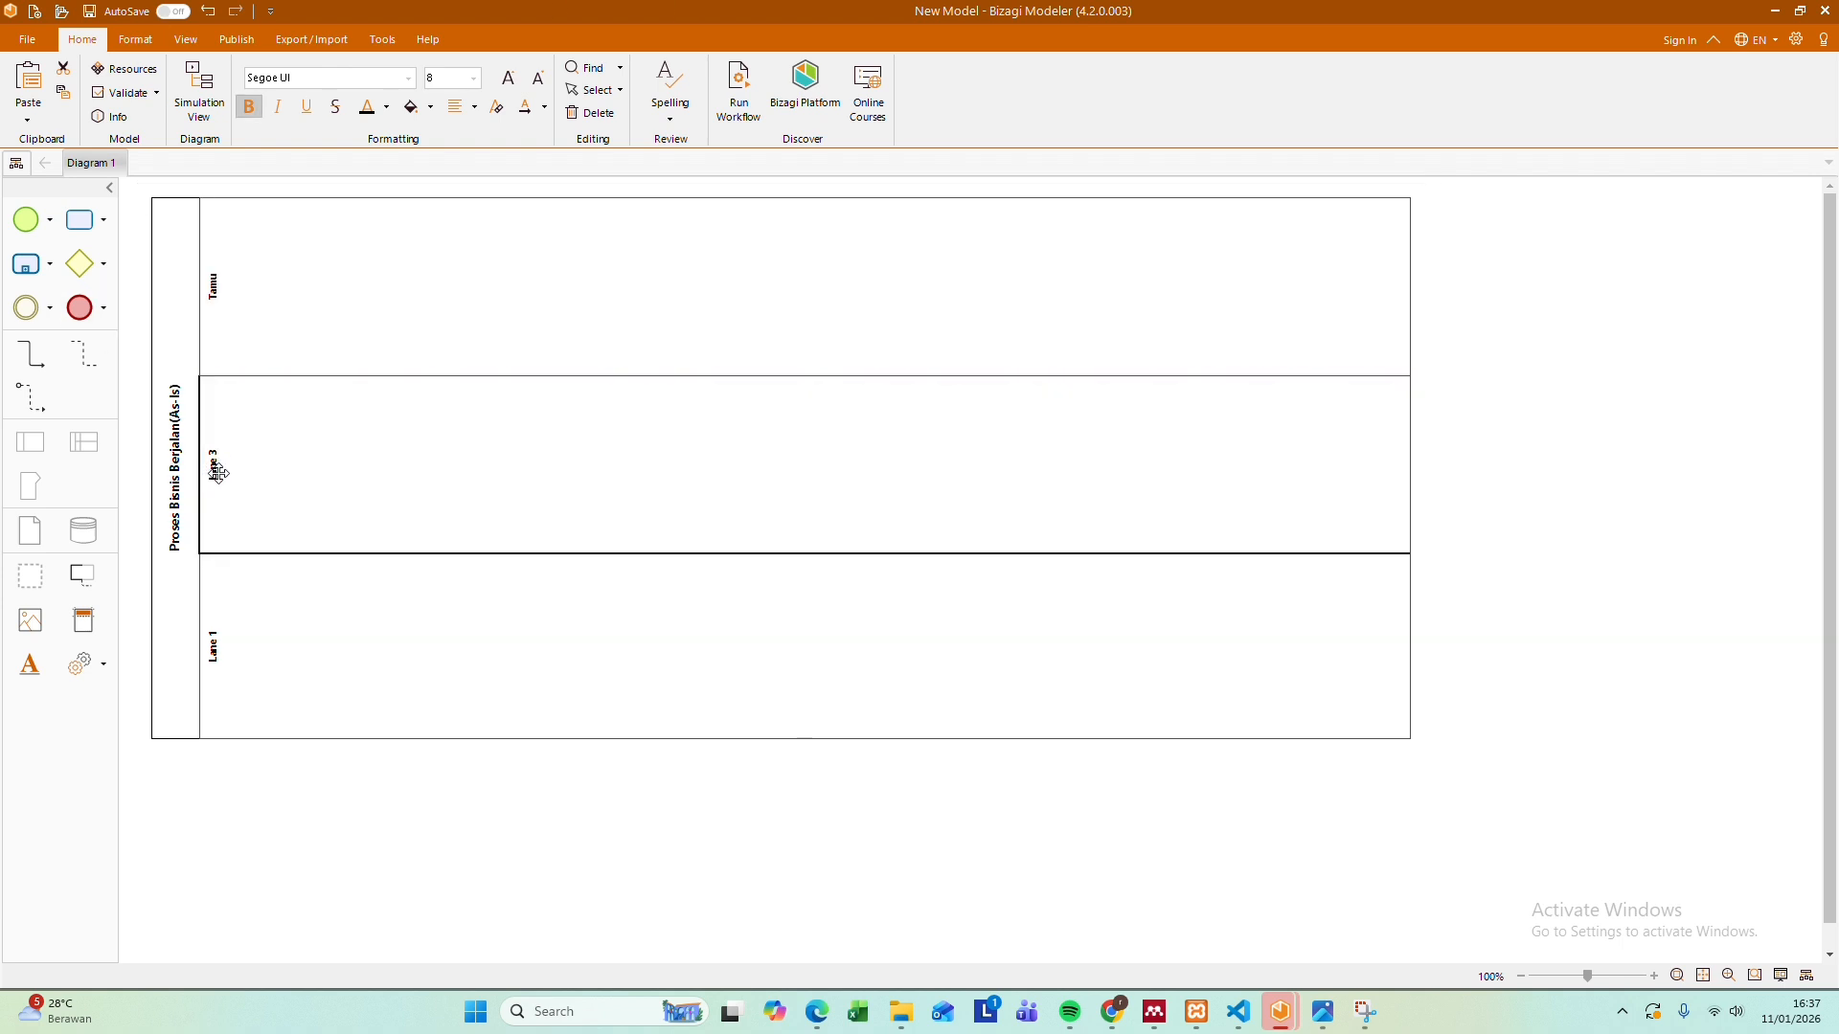
left_click(217, 470)
left_click(218, 466)
left_click(213, 468)
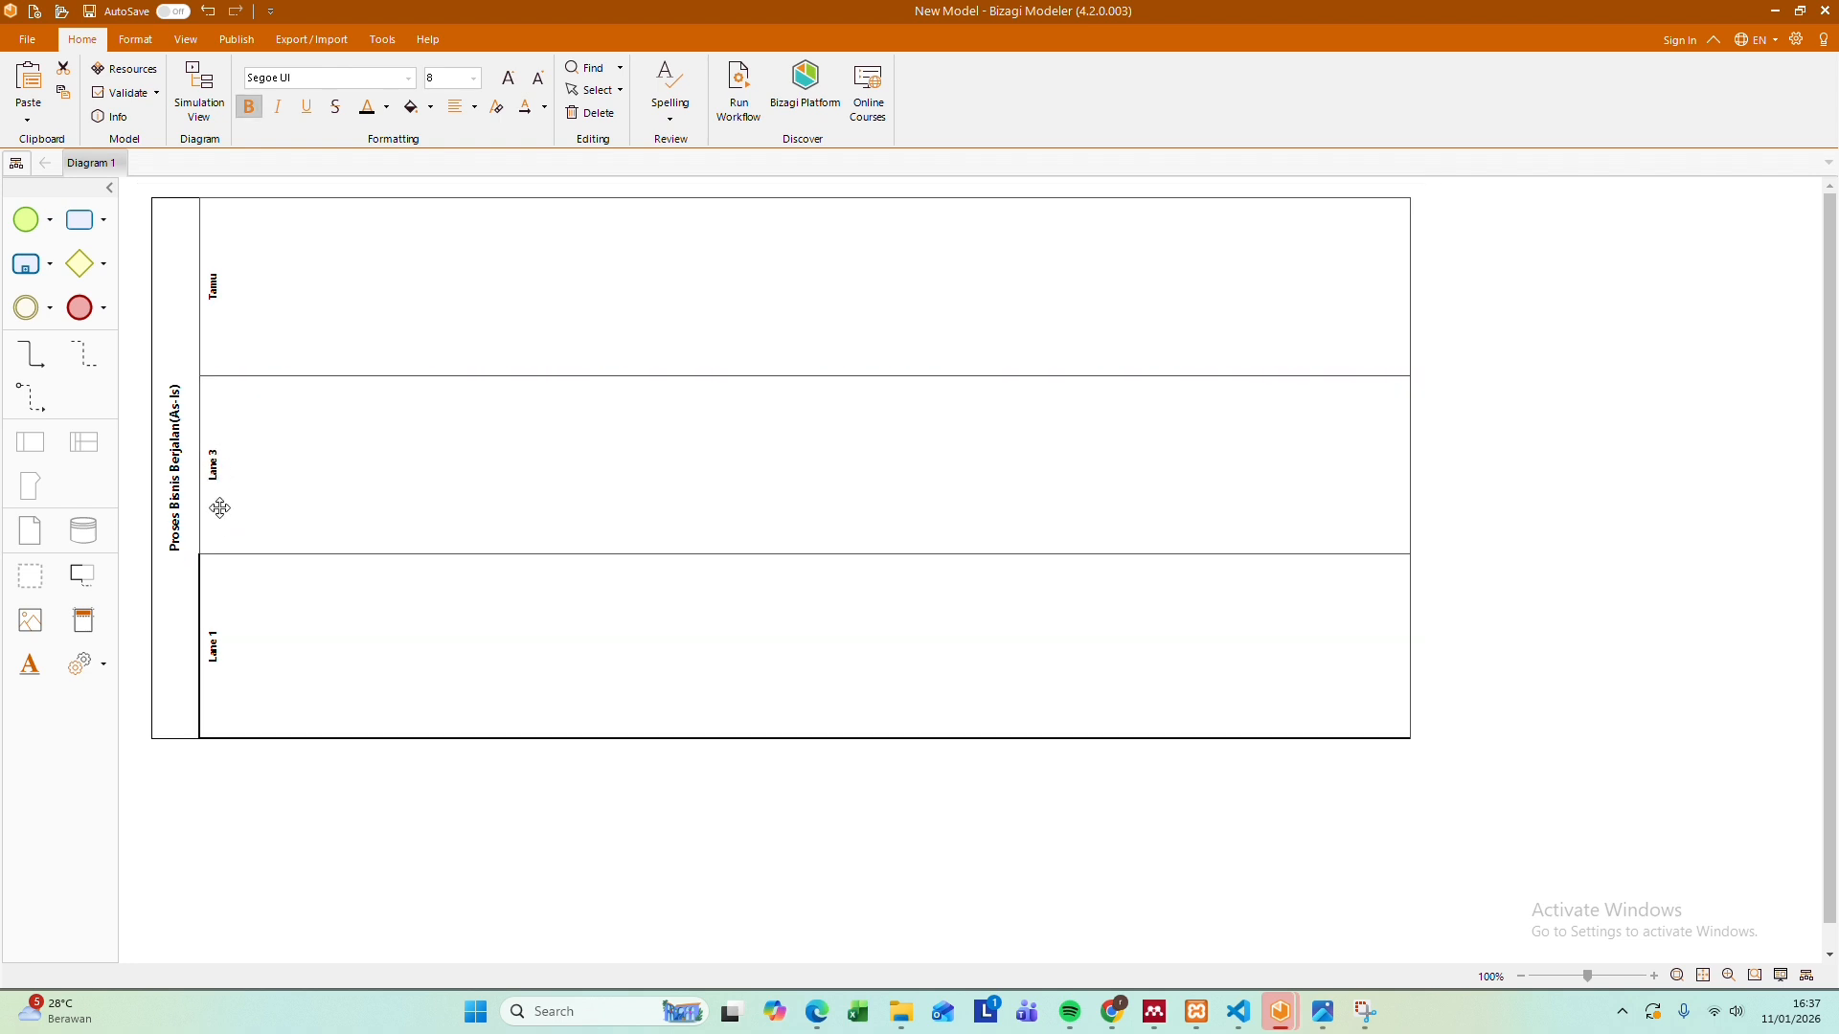
double_click(221, 468)
key("ctrl+a")
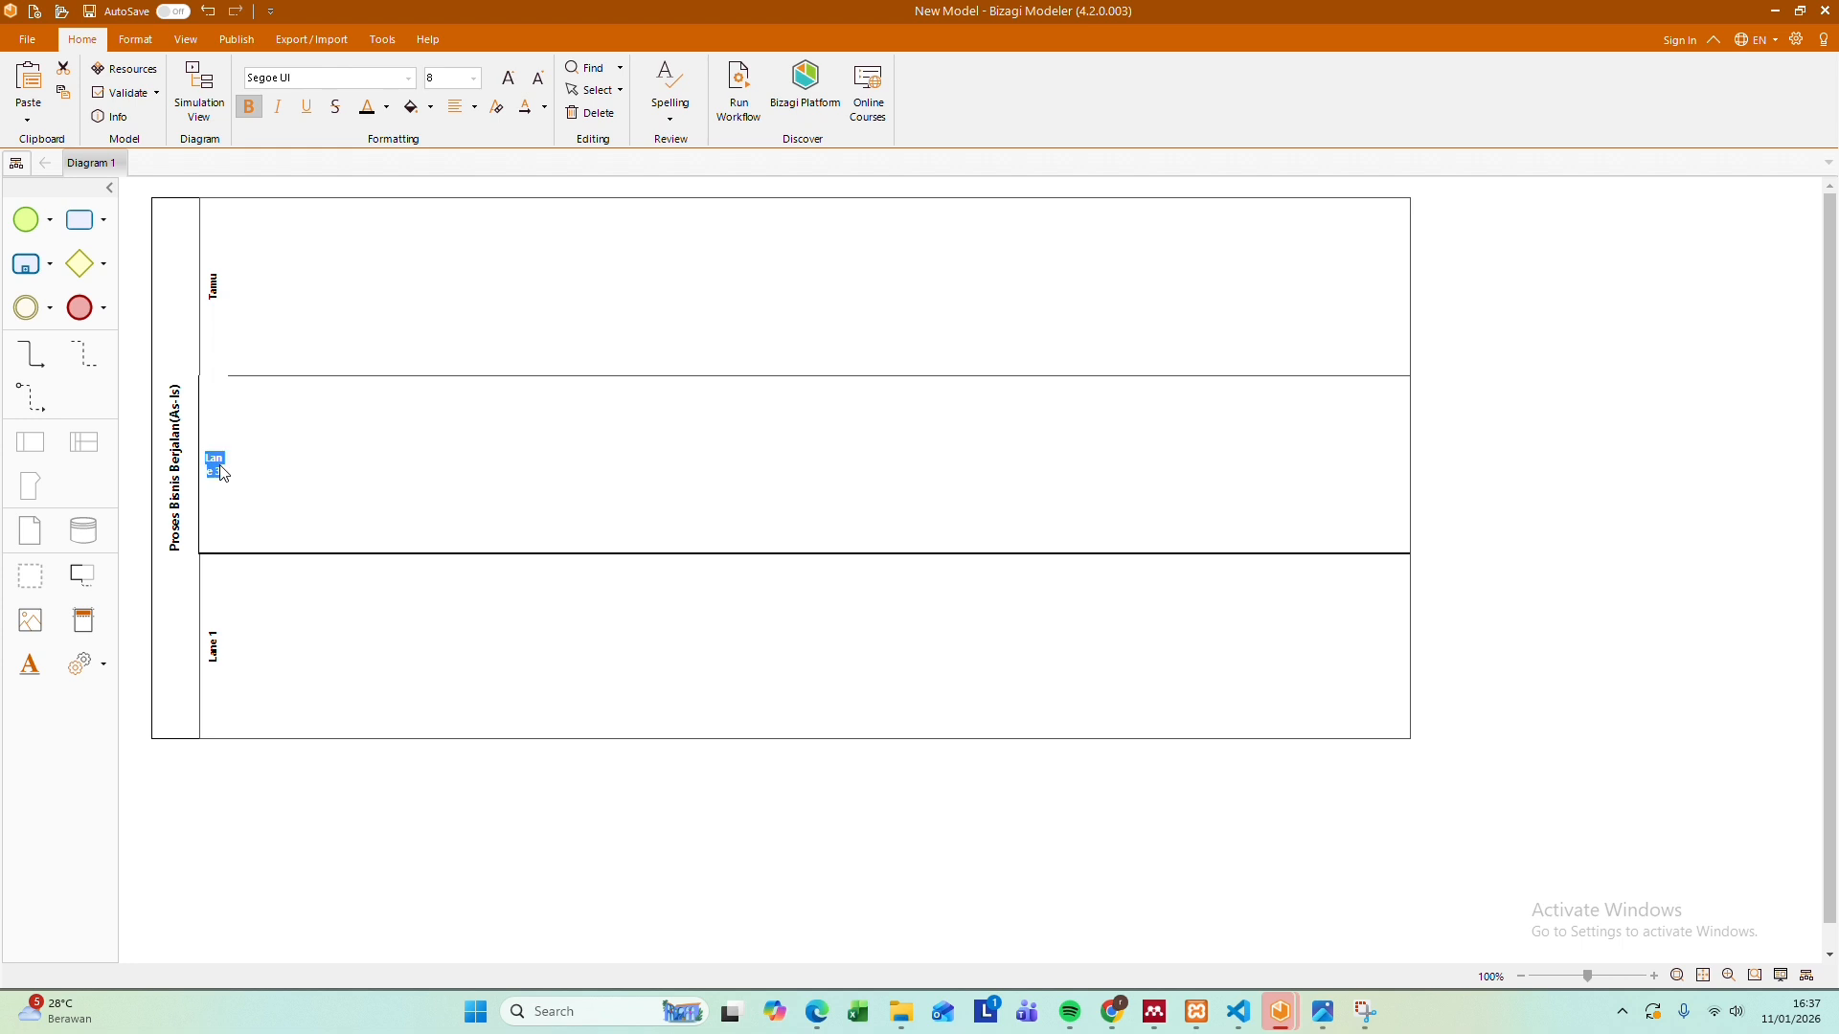
key("BackSpace")
type("Resepsions")
key("Return")
Rename the lowest lane, Lane 1, as "bagian Keuangan"
left_click(212, 657)
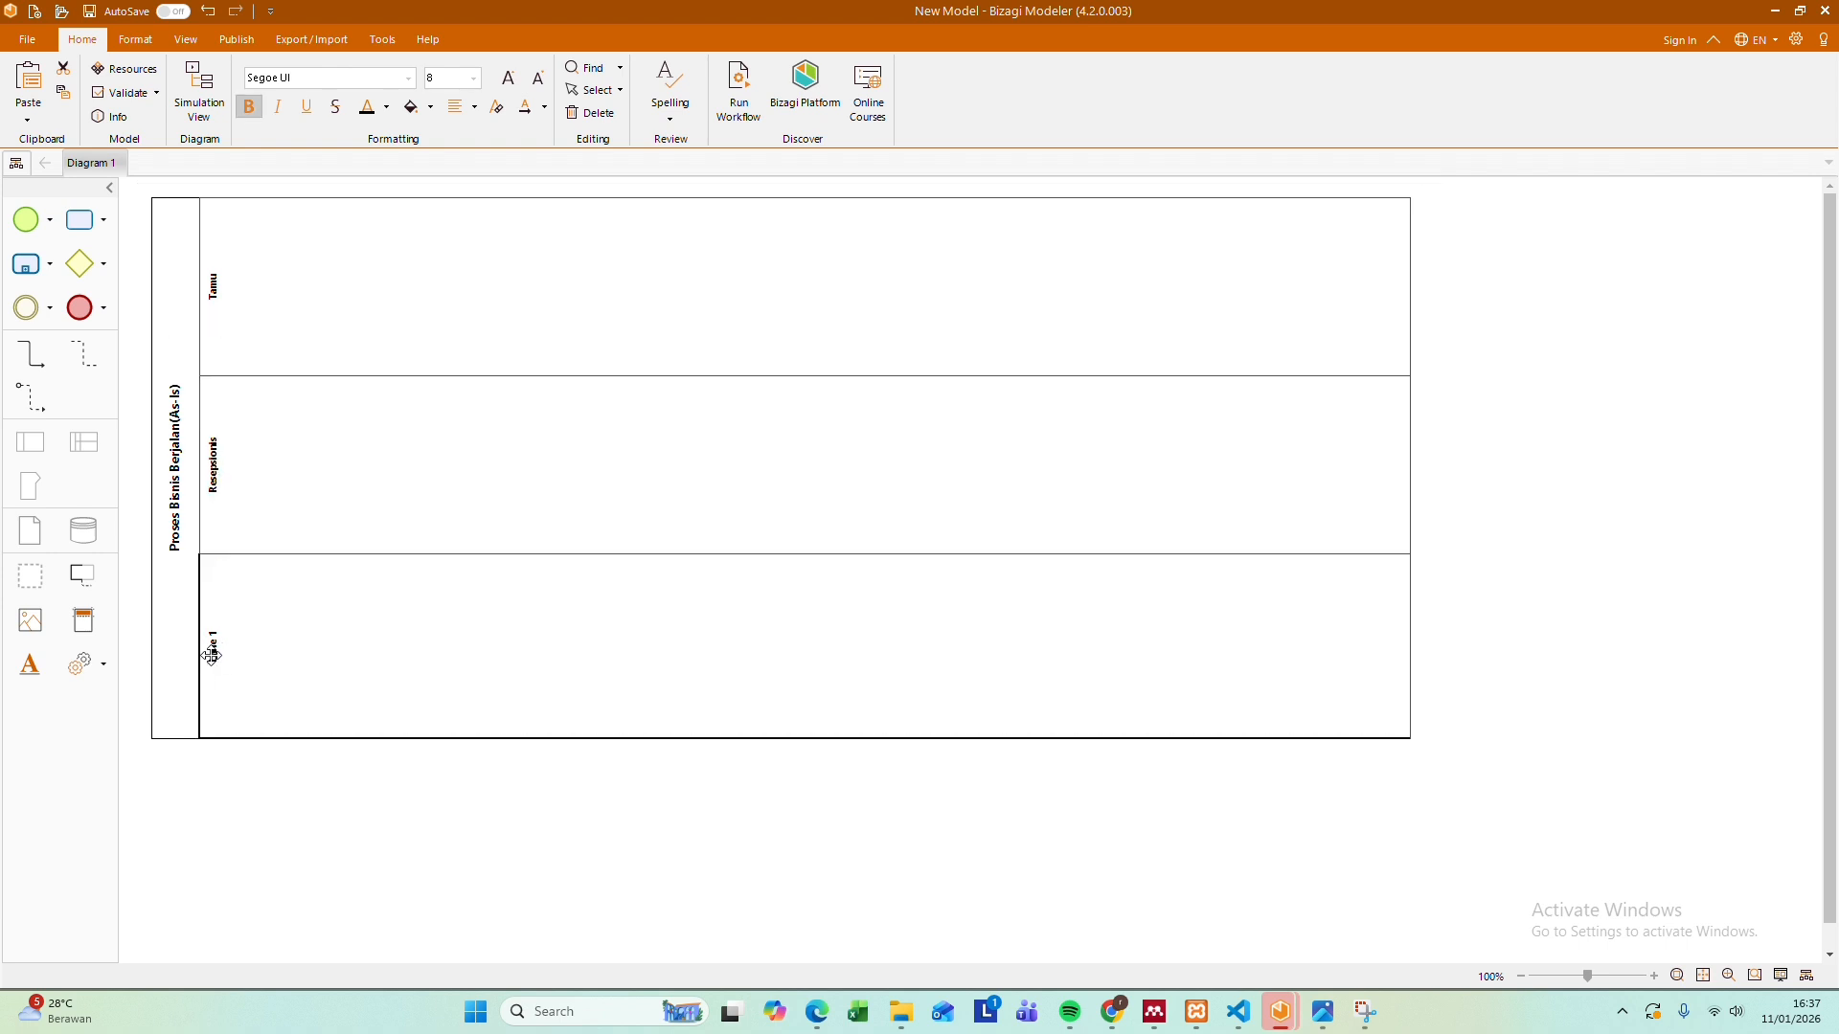
double_click(211, 656)
key("ctrl+a")
key("BackSpace")
type("bagian Keuanga")
key("Return")
Following the exam sheet, place a start event at the beginning of the Tamu lane and add a connected task after it
left_click(1320, 1013)
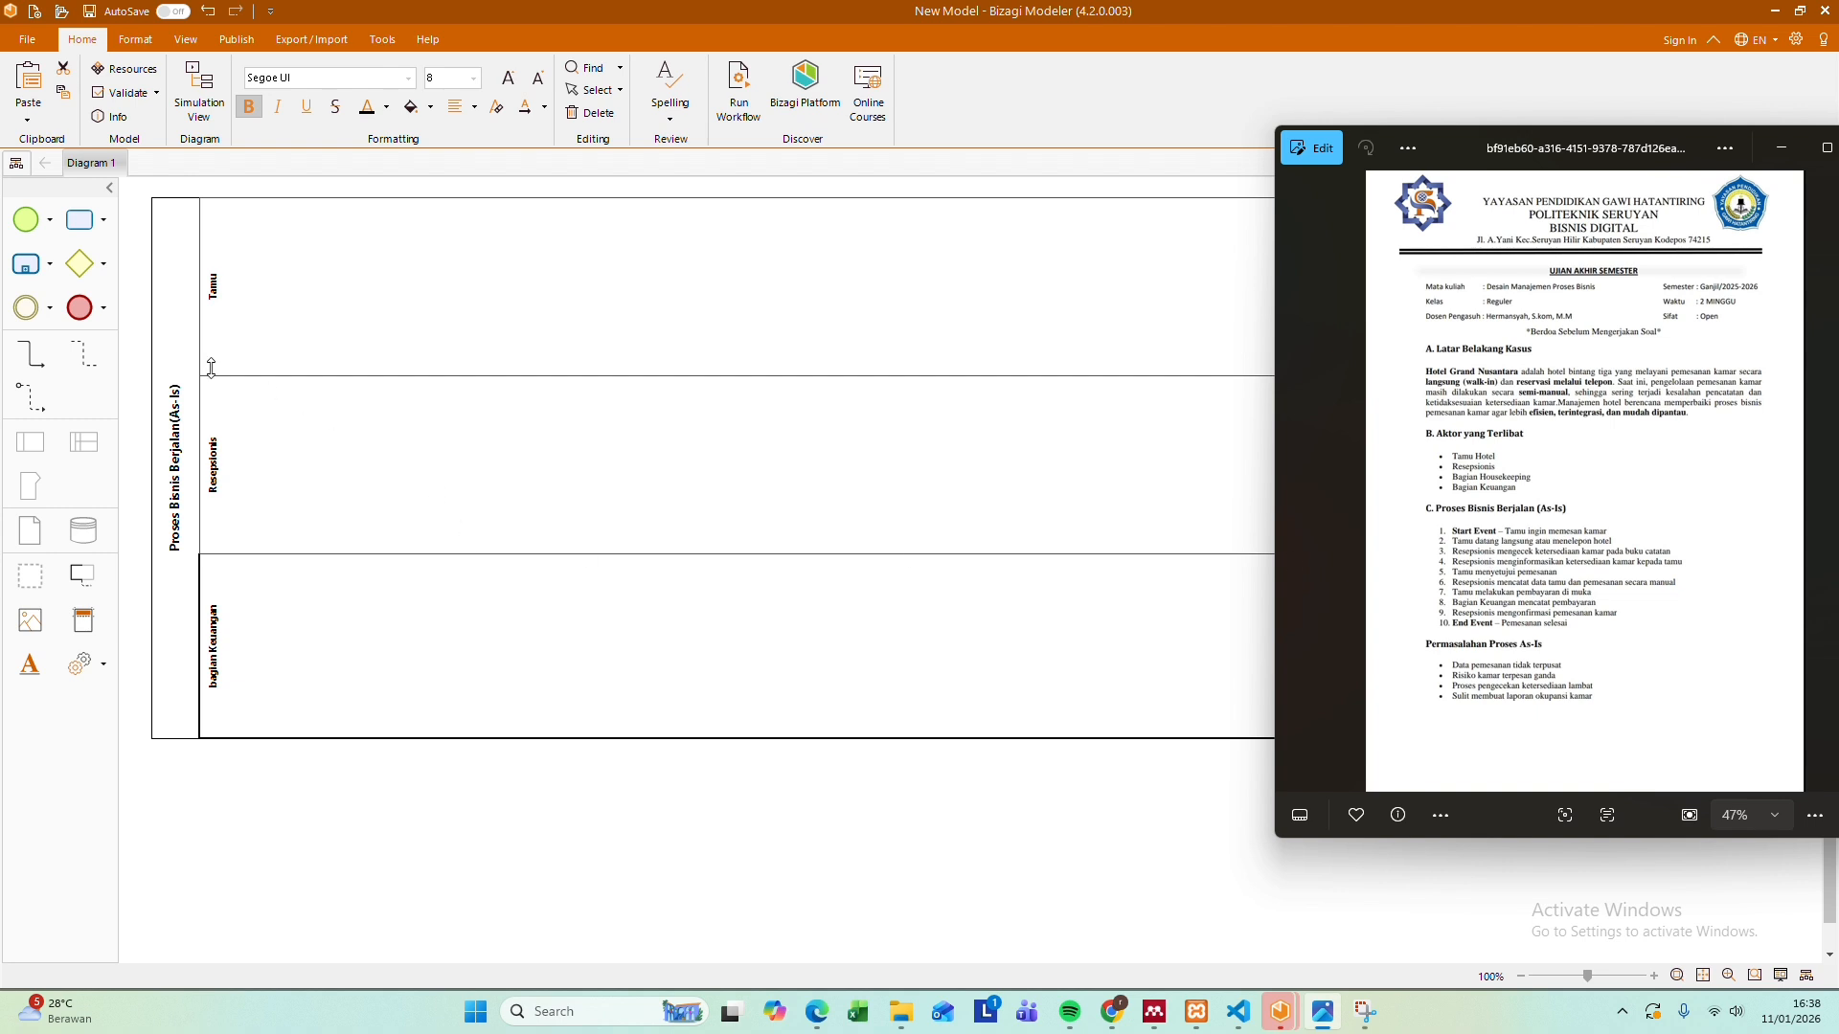
left_click(28, 225)
left_click_drag(28, 225, 258, 288)
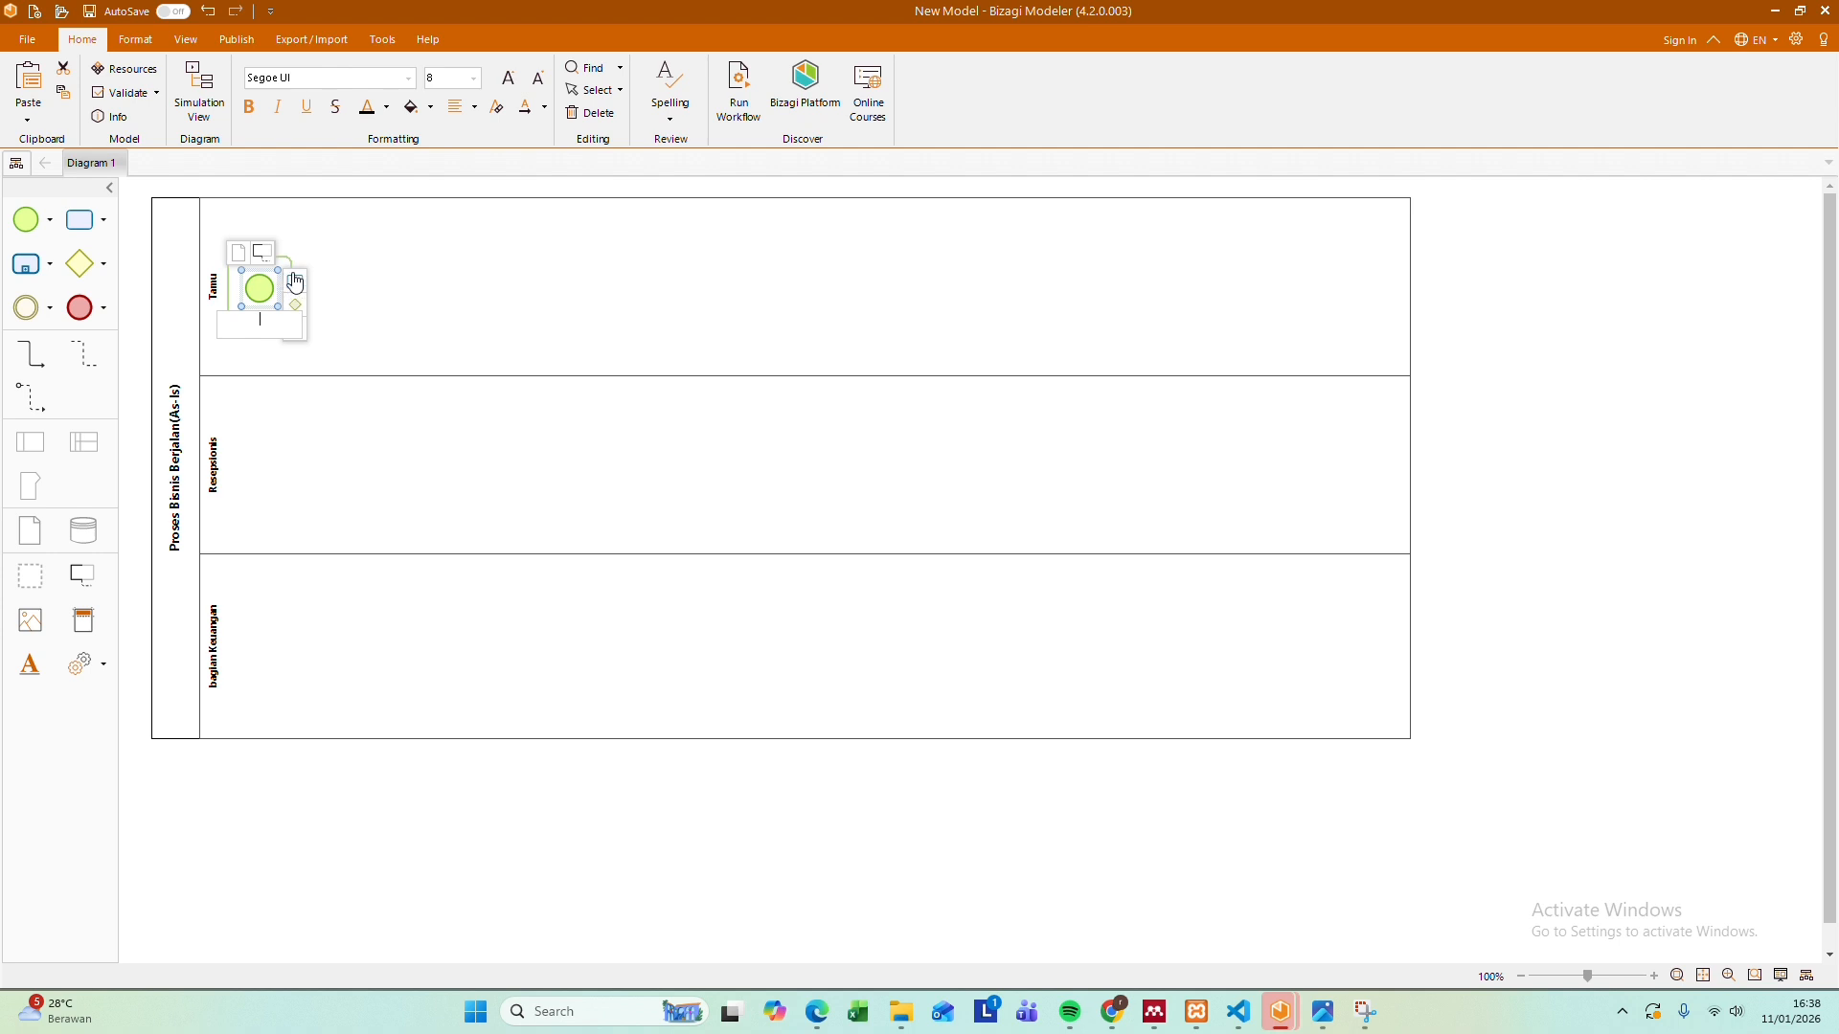
left_click(294, 280)
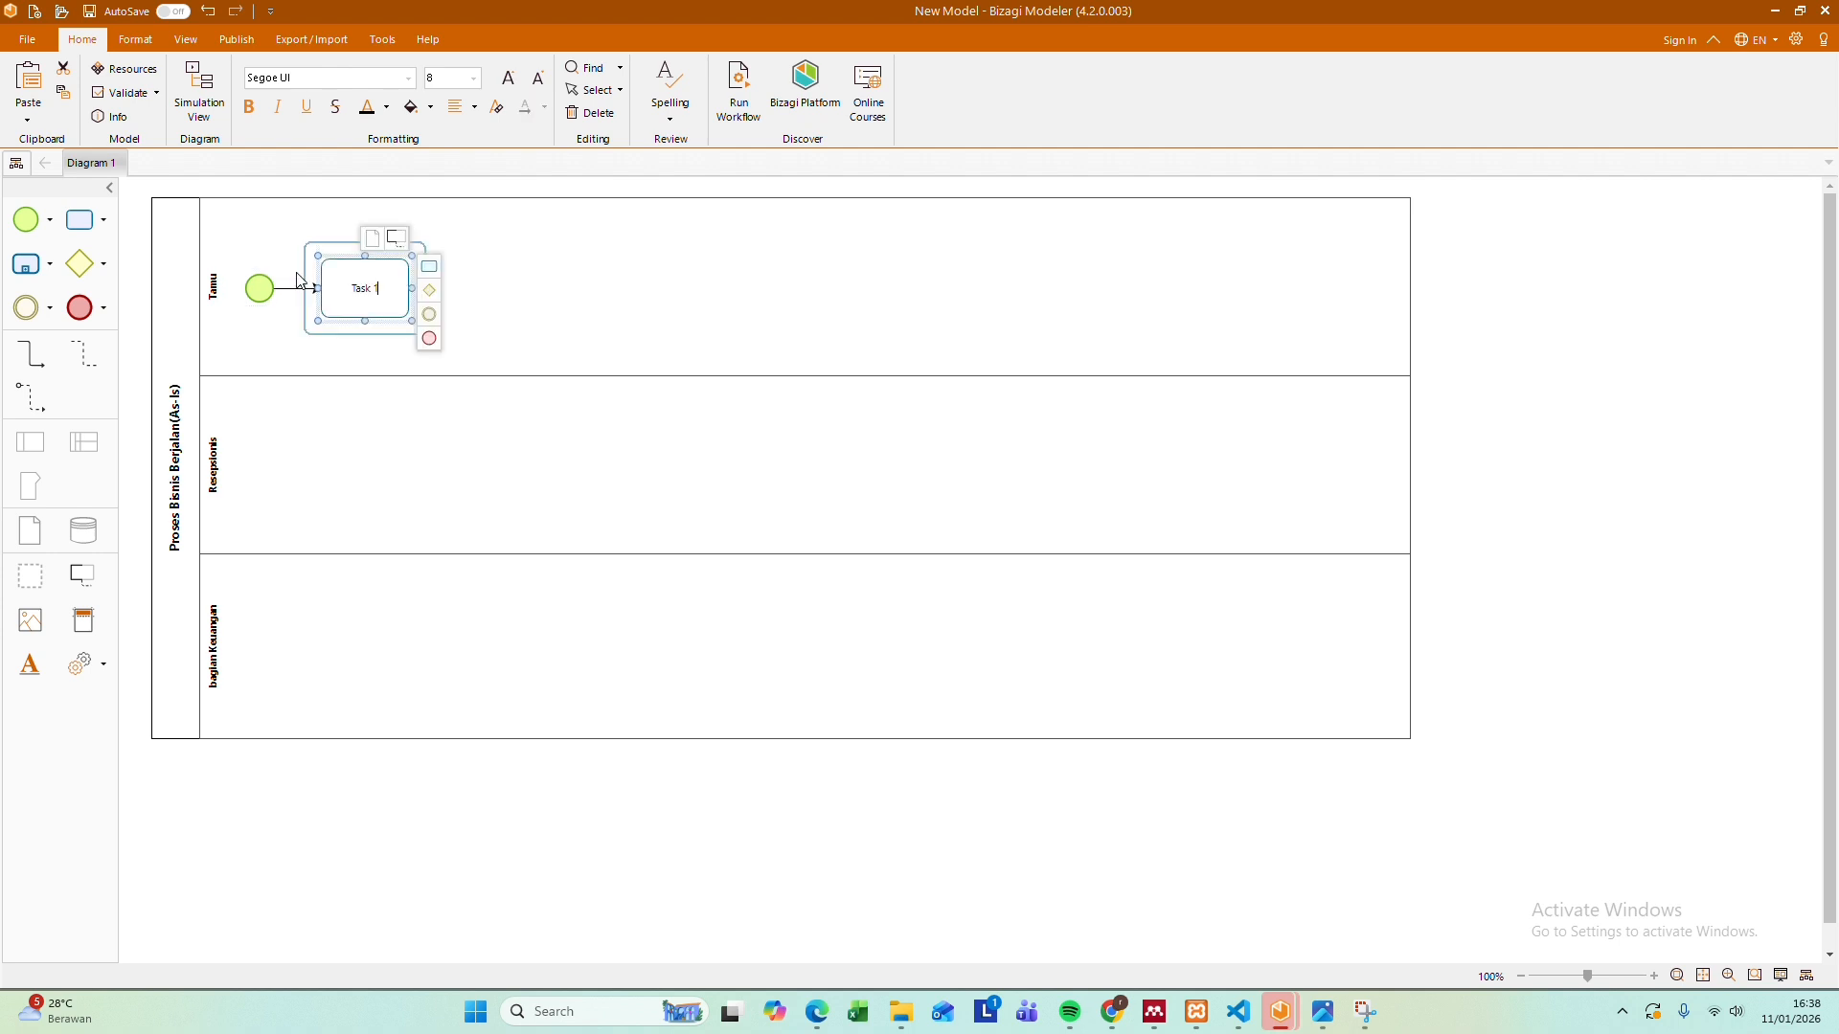
Label the first task in the Tamu lane "Datang dan menelpon Hotel", based on the process list in the exam sheet
left_click(1325, 1020)
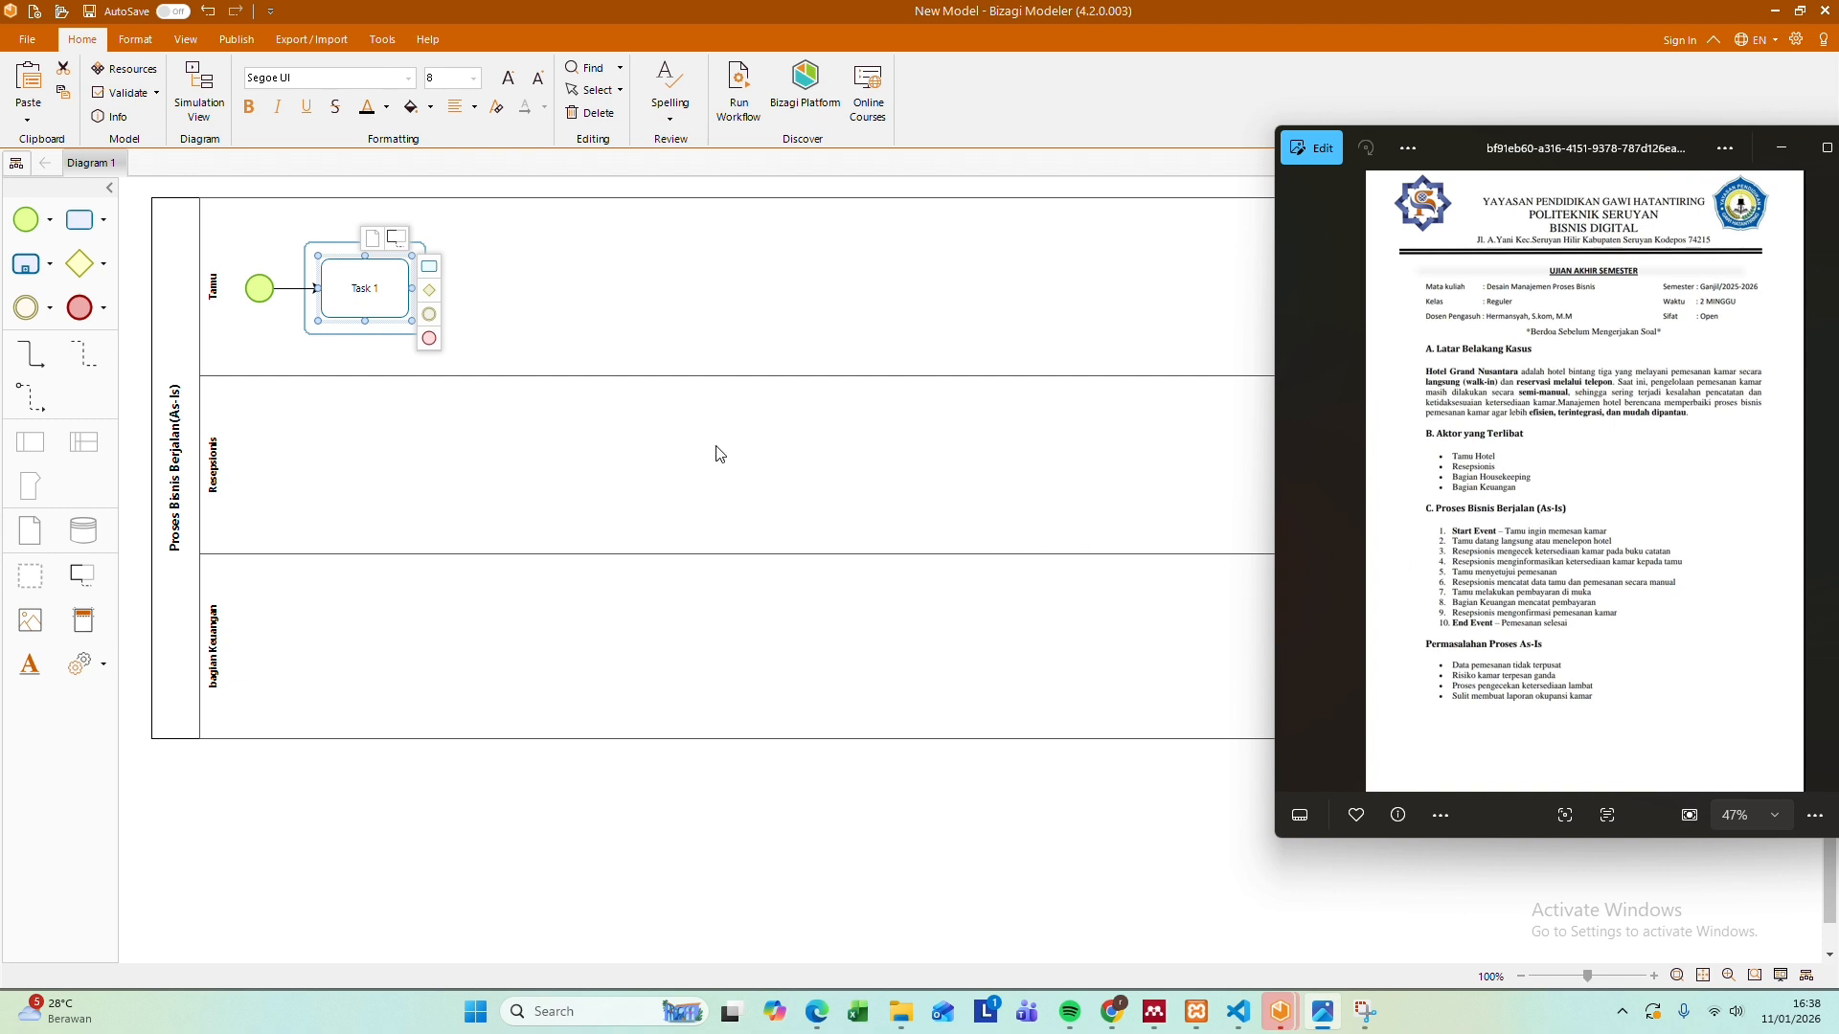
left_click(381, 299)
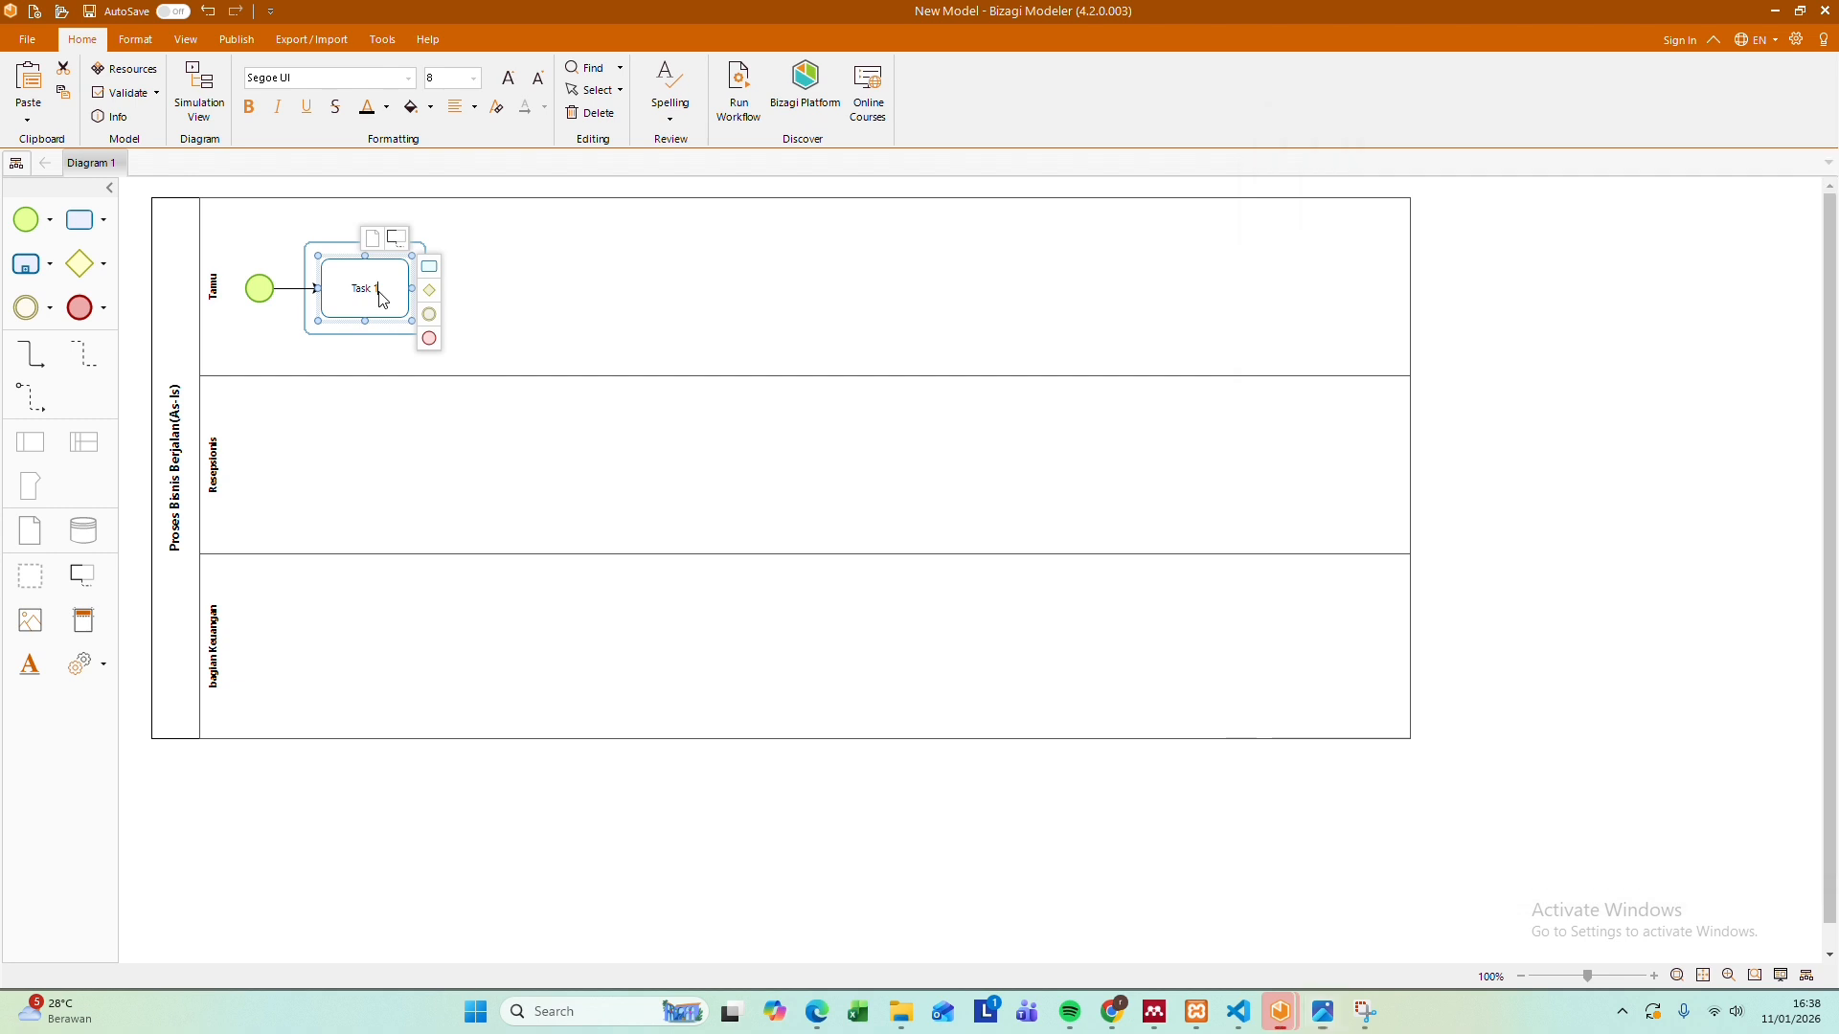
double_click(381, 300)
key("BackSpace")
type("Datang Da")
key("BackSpace")
key("BackSpace")
key("BackSpace")
type("dan menelpon Hotel")
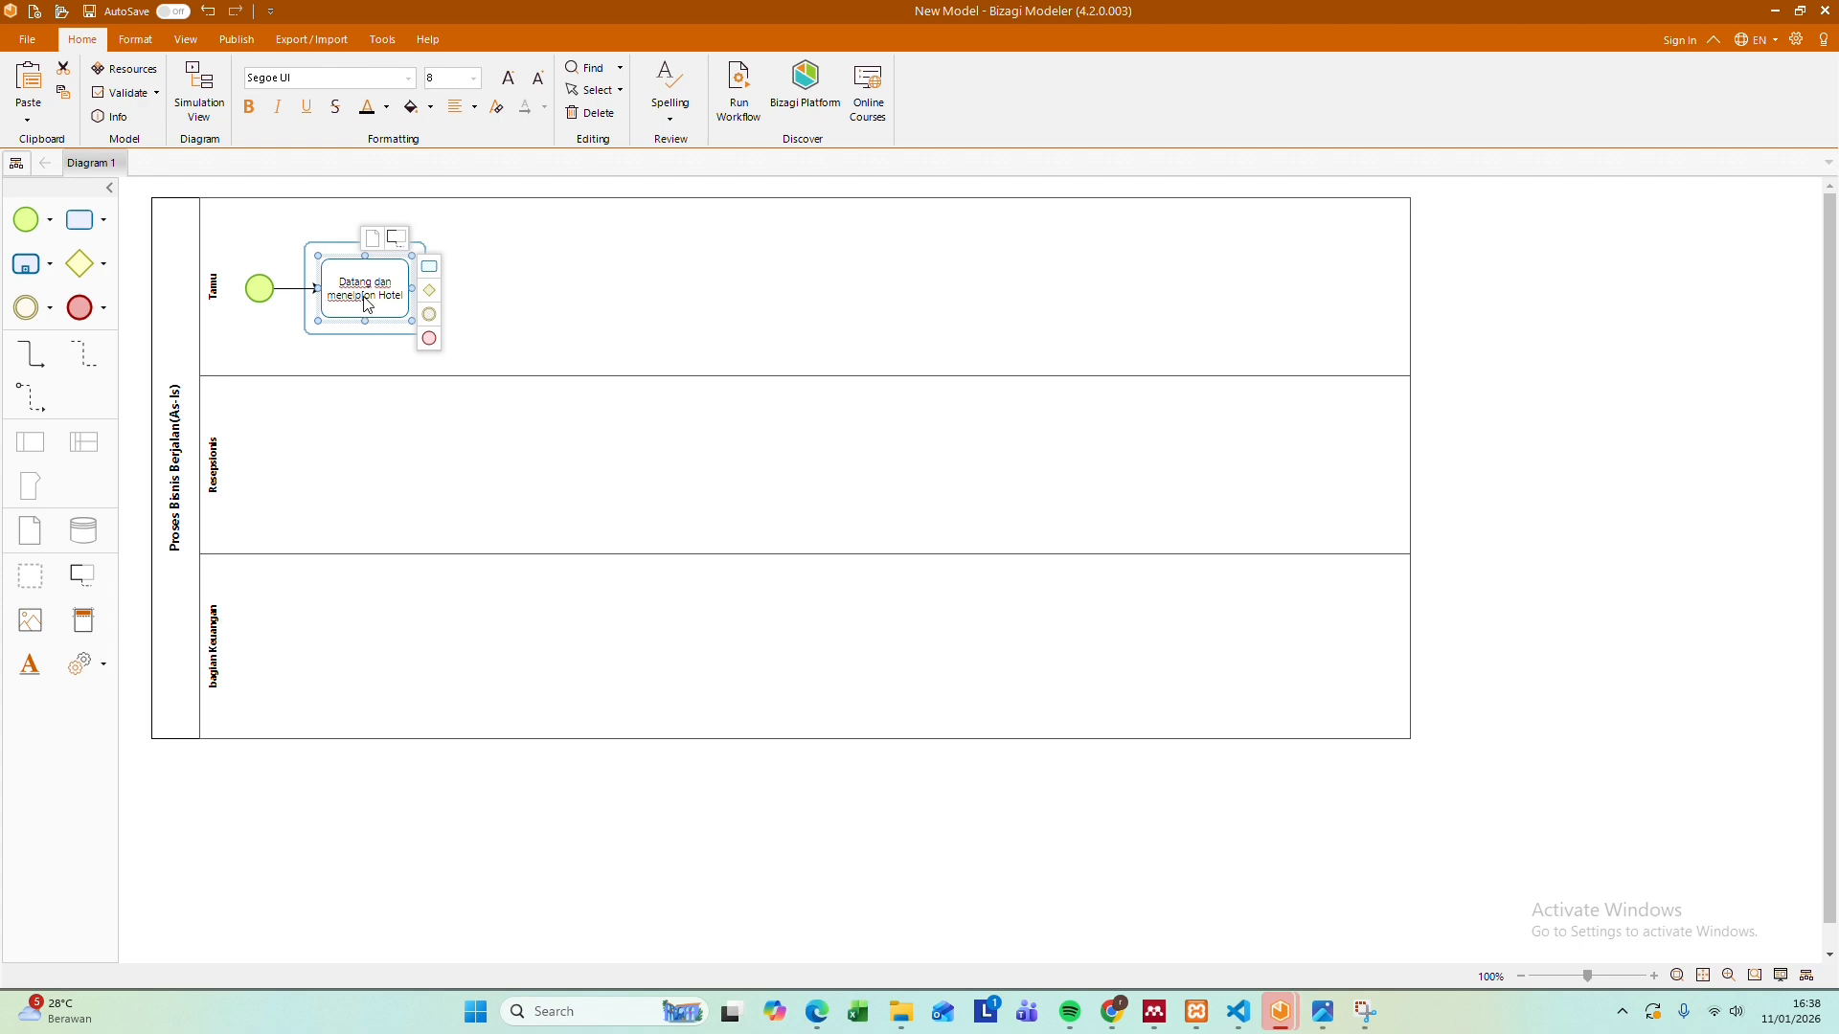
key("BackSpace")
key("Return")
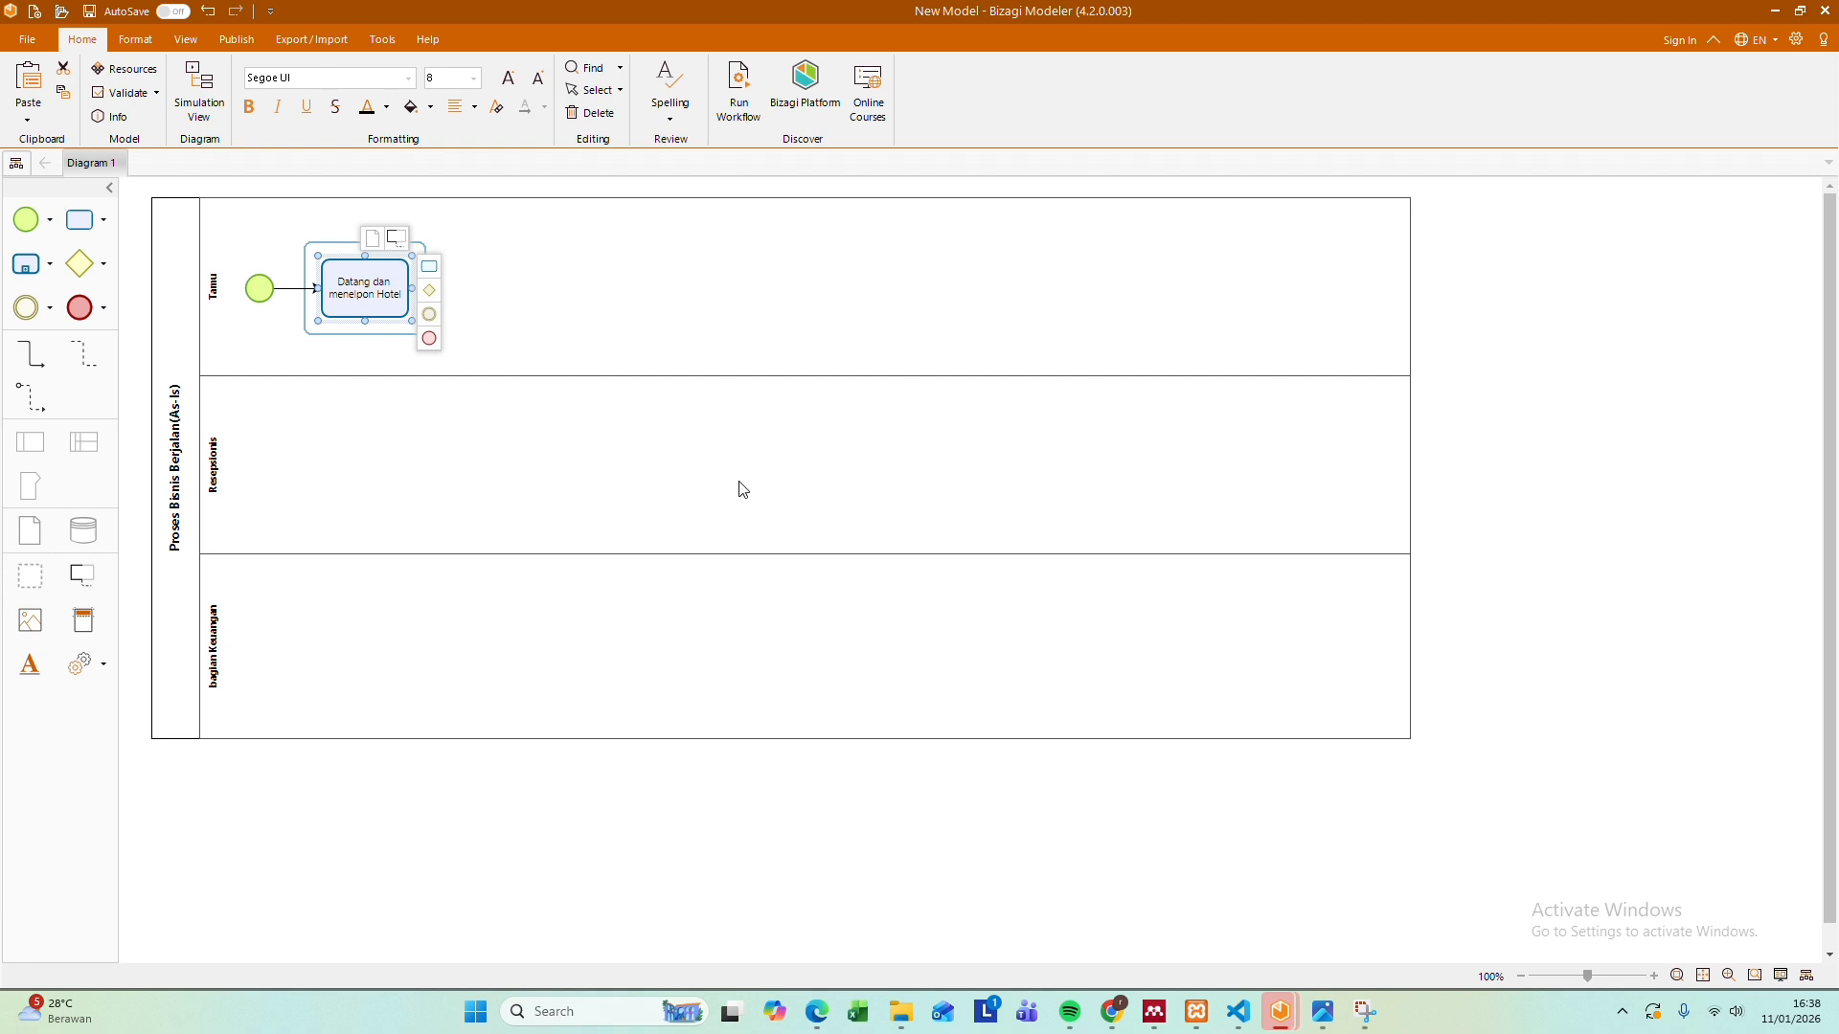
Add a connected task after "Datang dan menelpon Hotel" and label it "Mengecek Ketersediaan kamar"
left_click(1323, 1011)
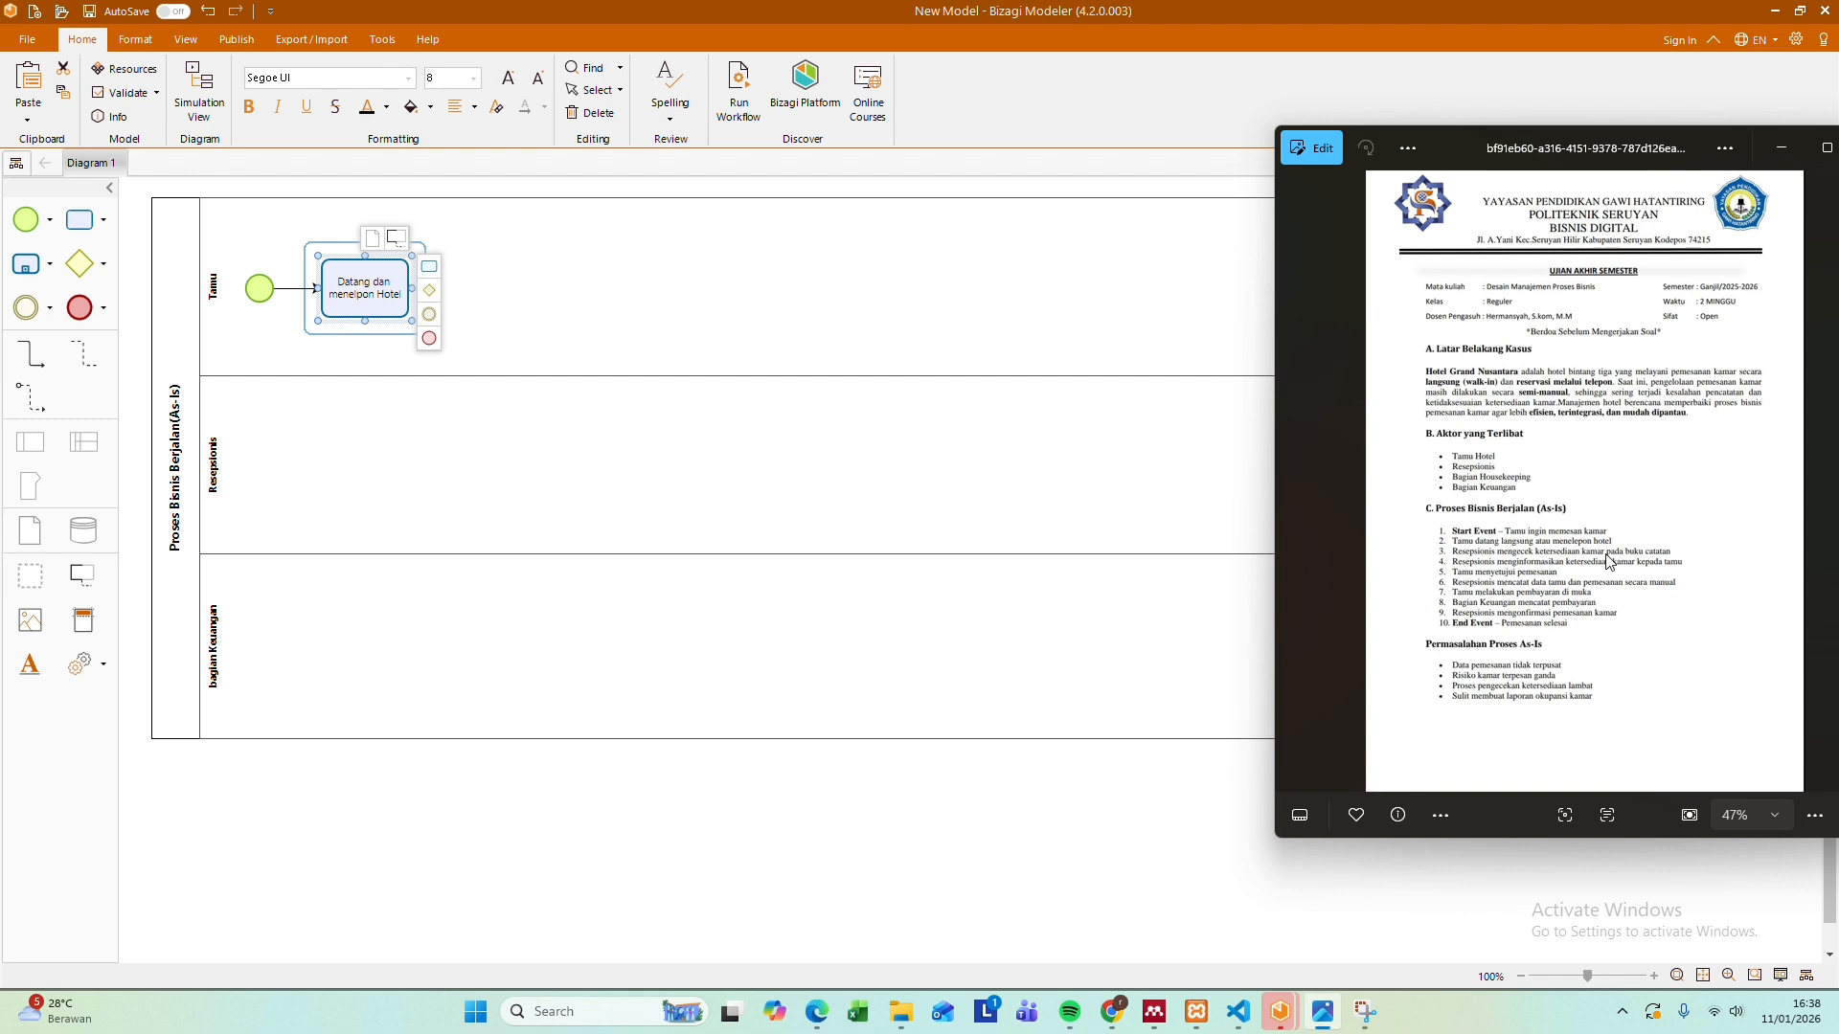
left_click(434, 271)
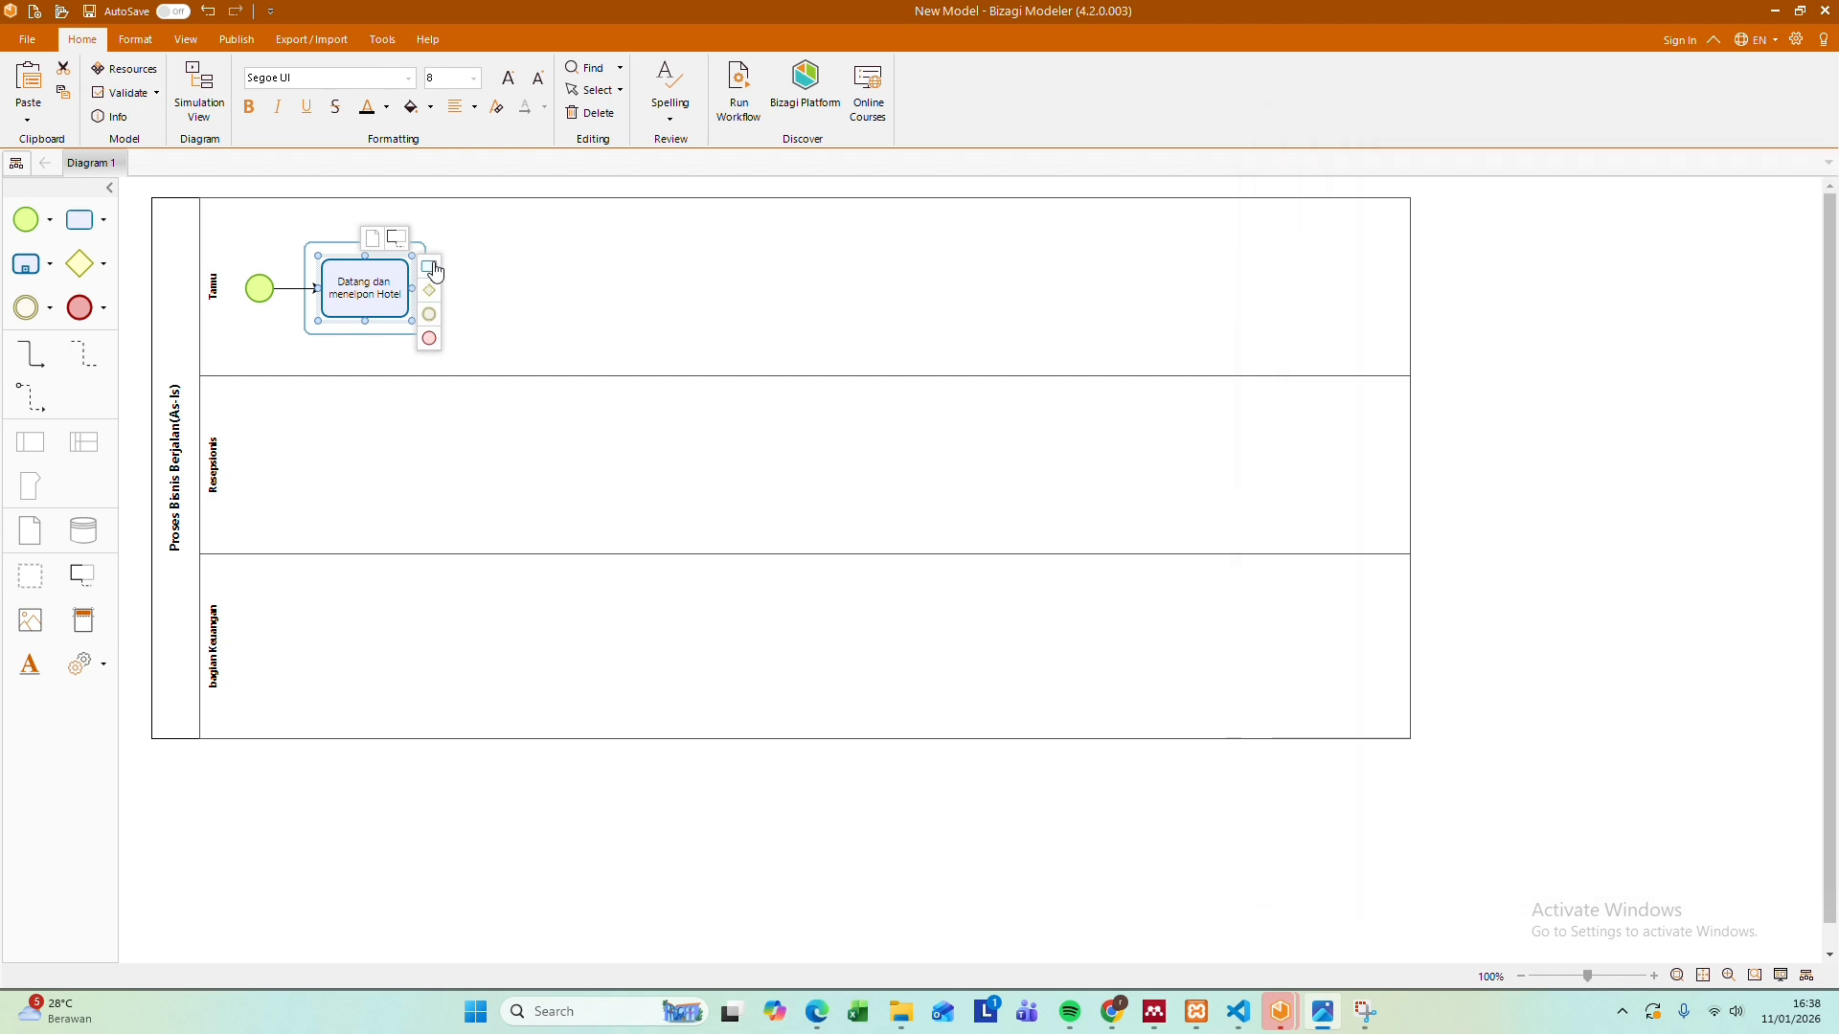
left_click(435, 271)
key("BackSpace")
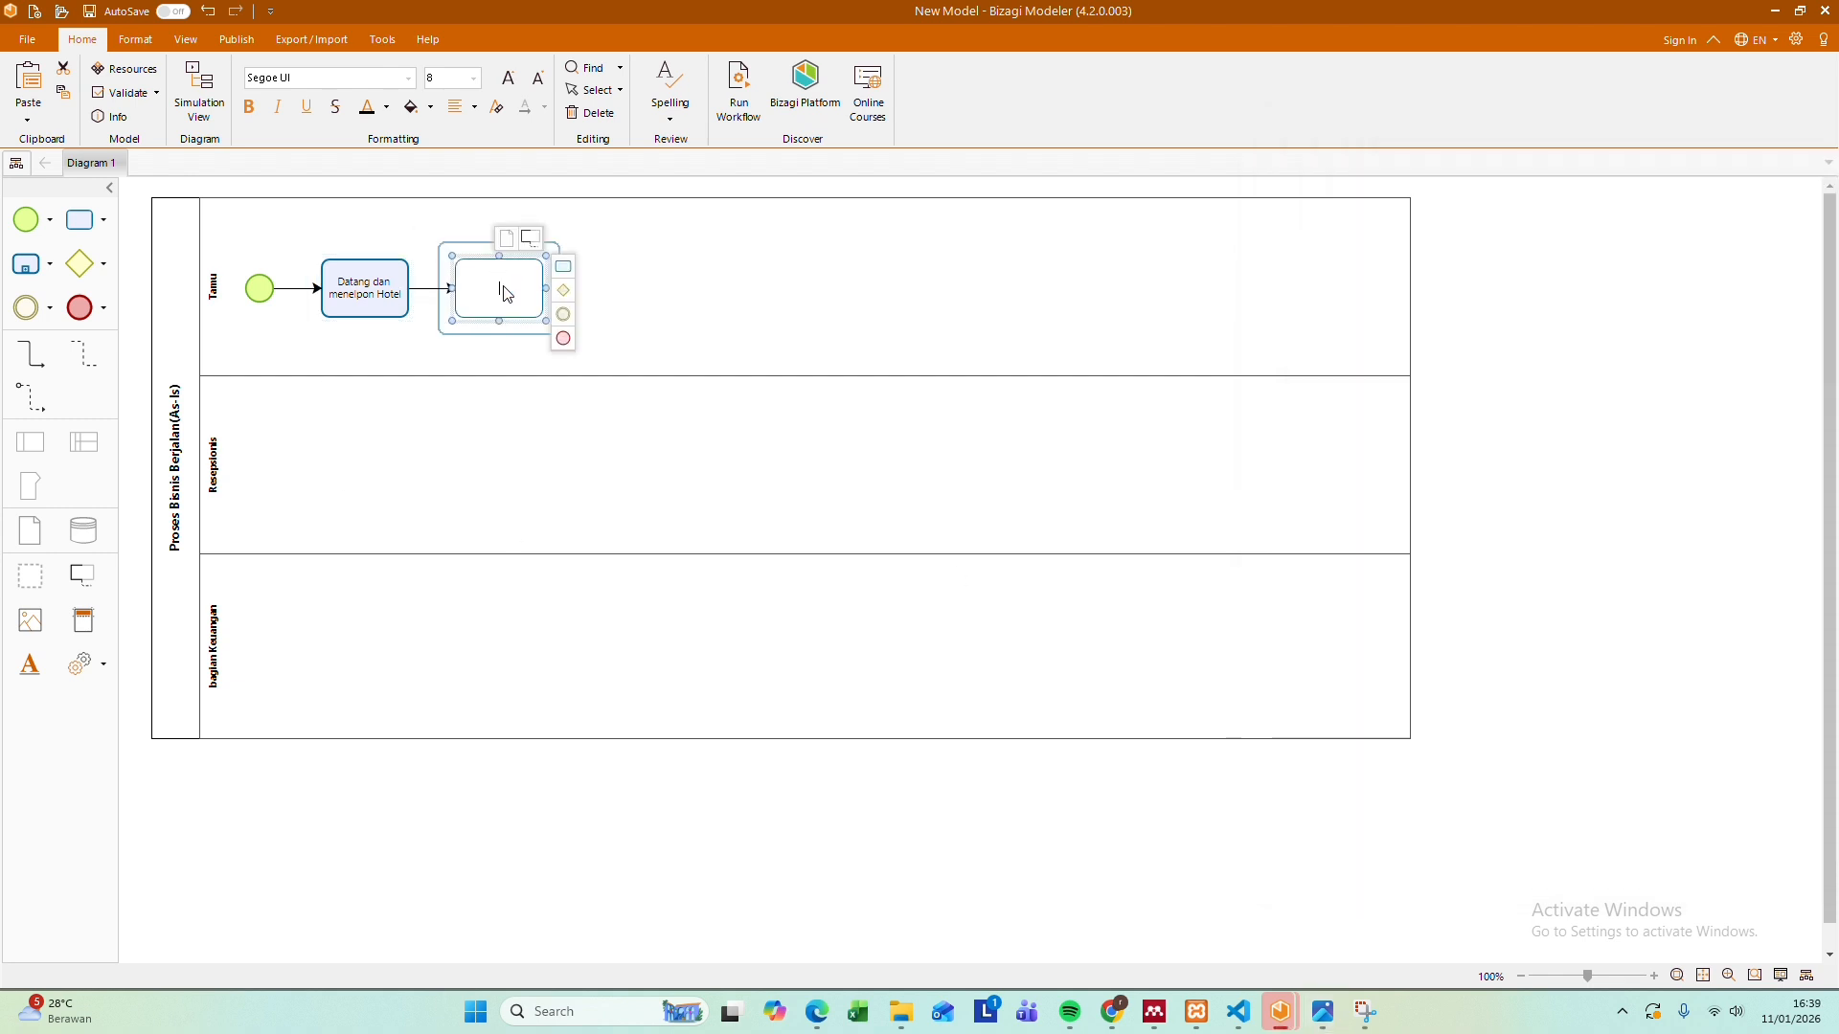
type("Mengecek K")
type("etersediaan kamar")
Extend the new task's label with "pada buku catatan" and move the task into the Resepsionis lane, below the first task
left_click(1318, 1007)
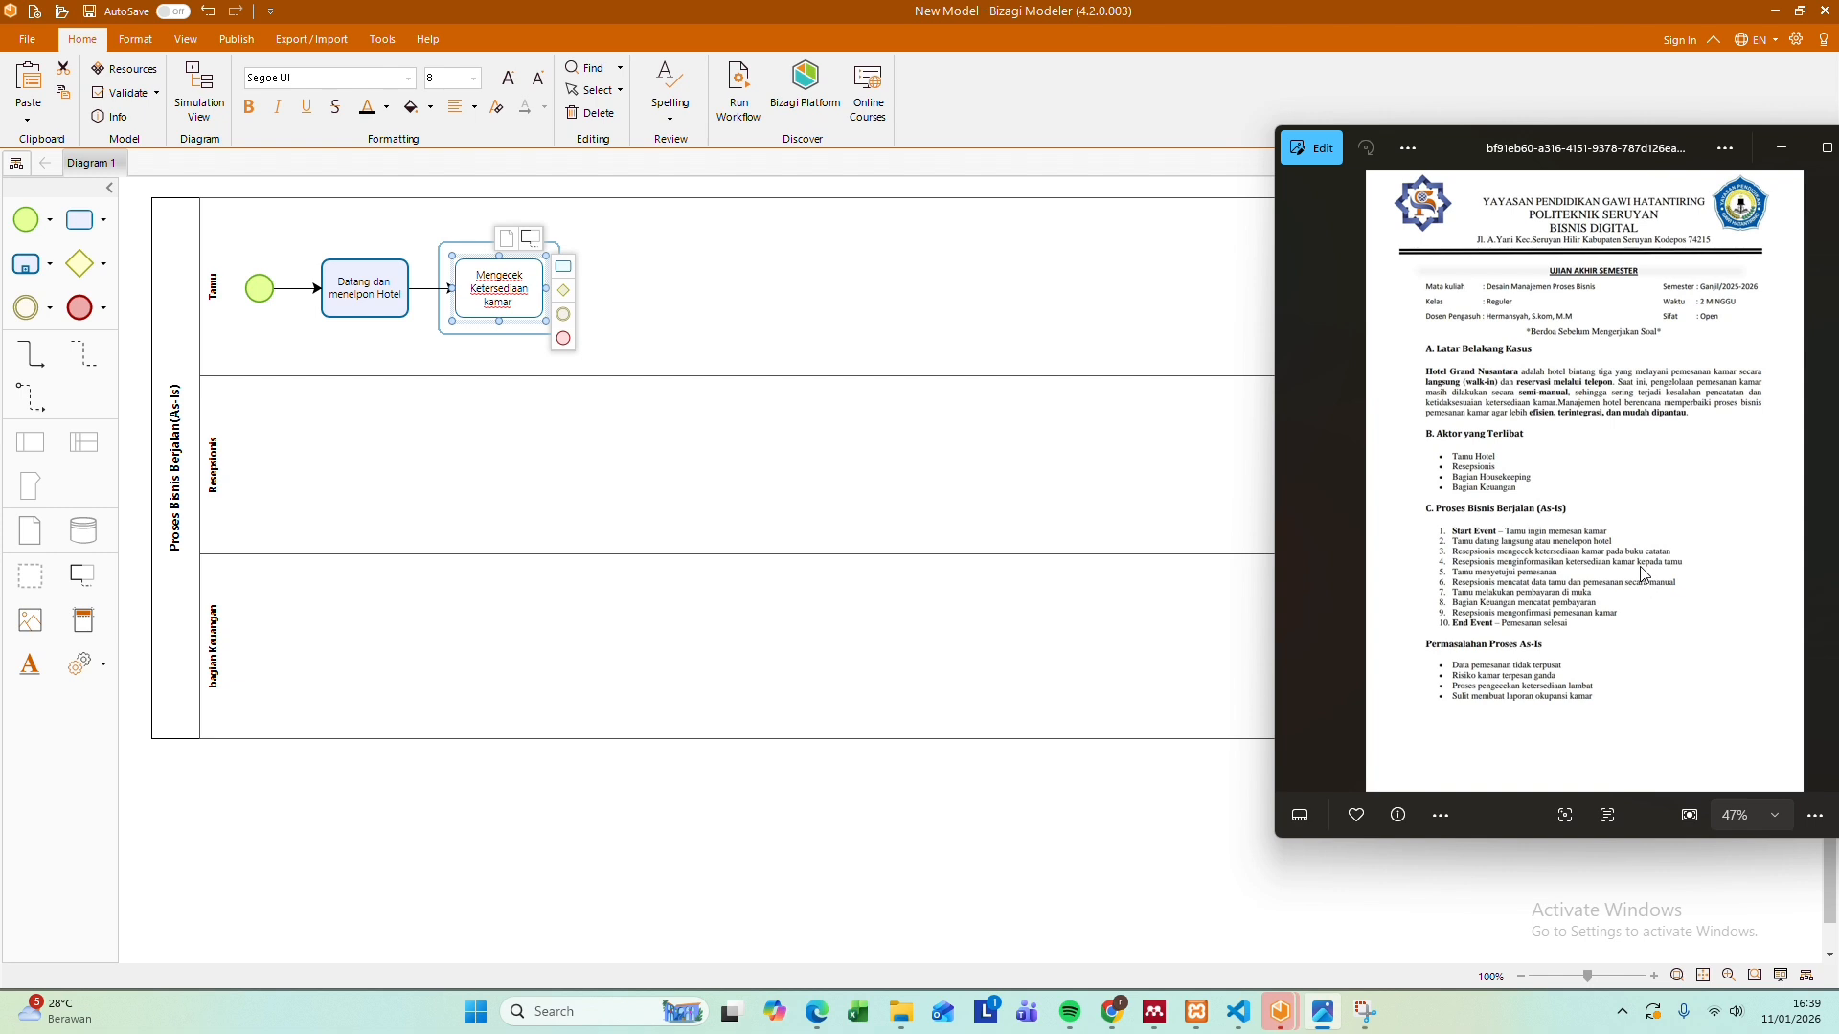
left_click(516, 309)
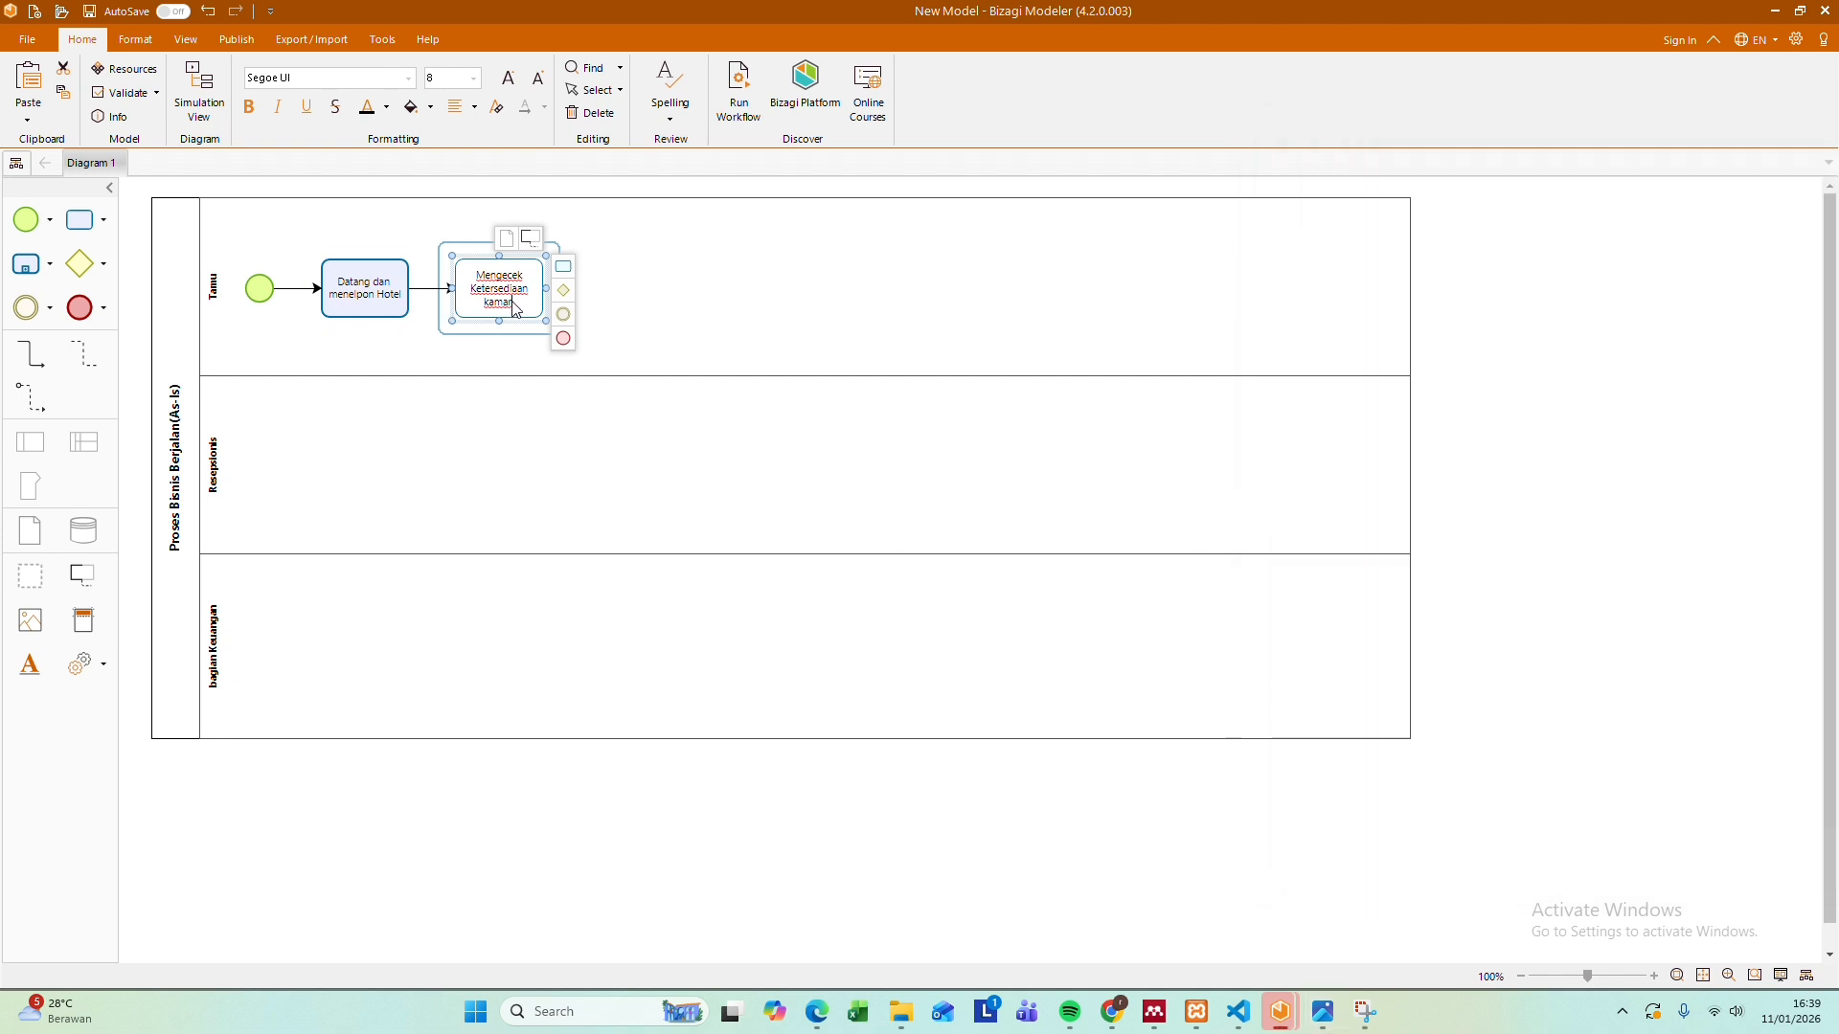
type("pada buku")
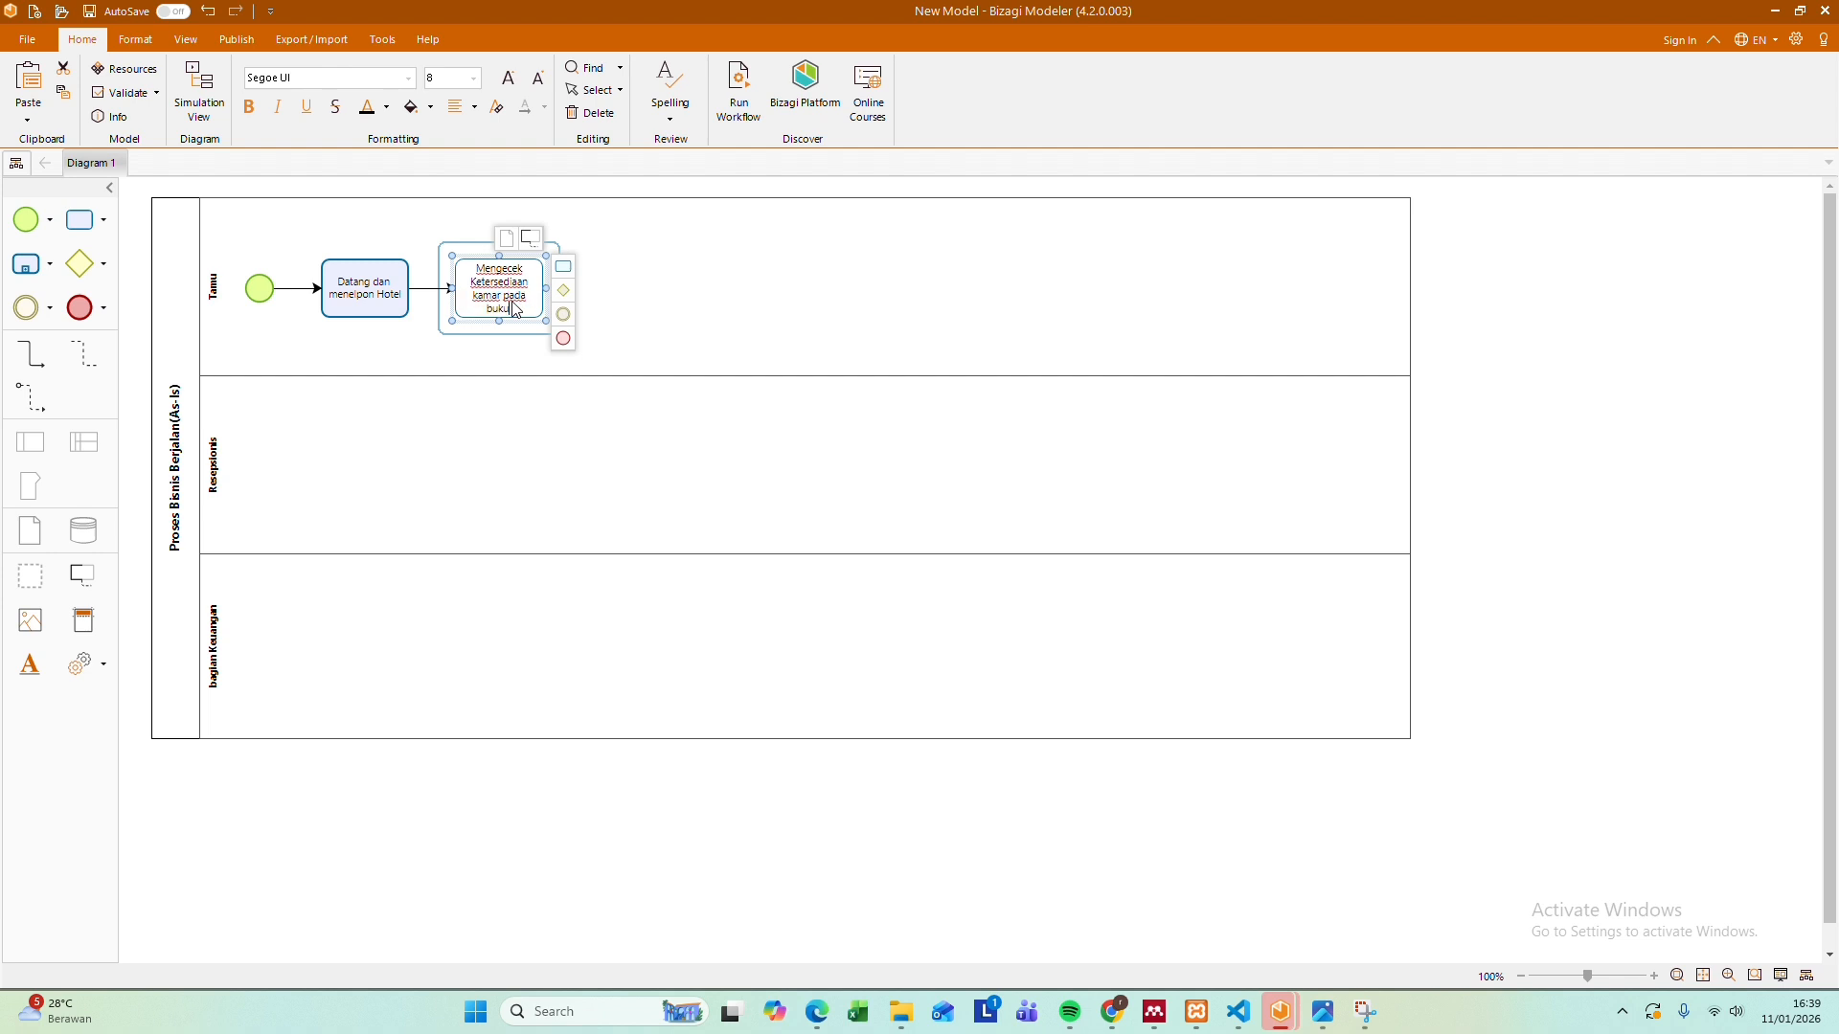
type(" catatan")
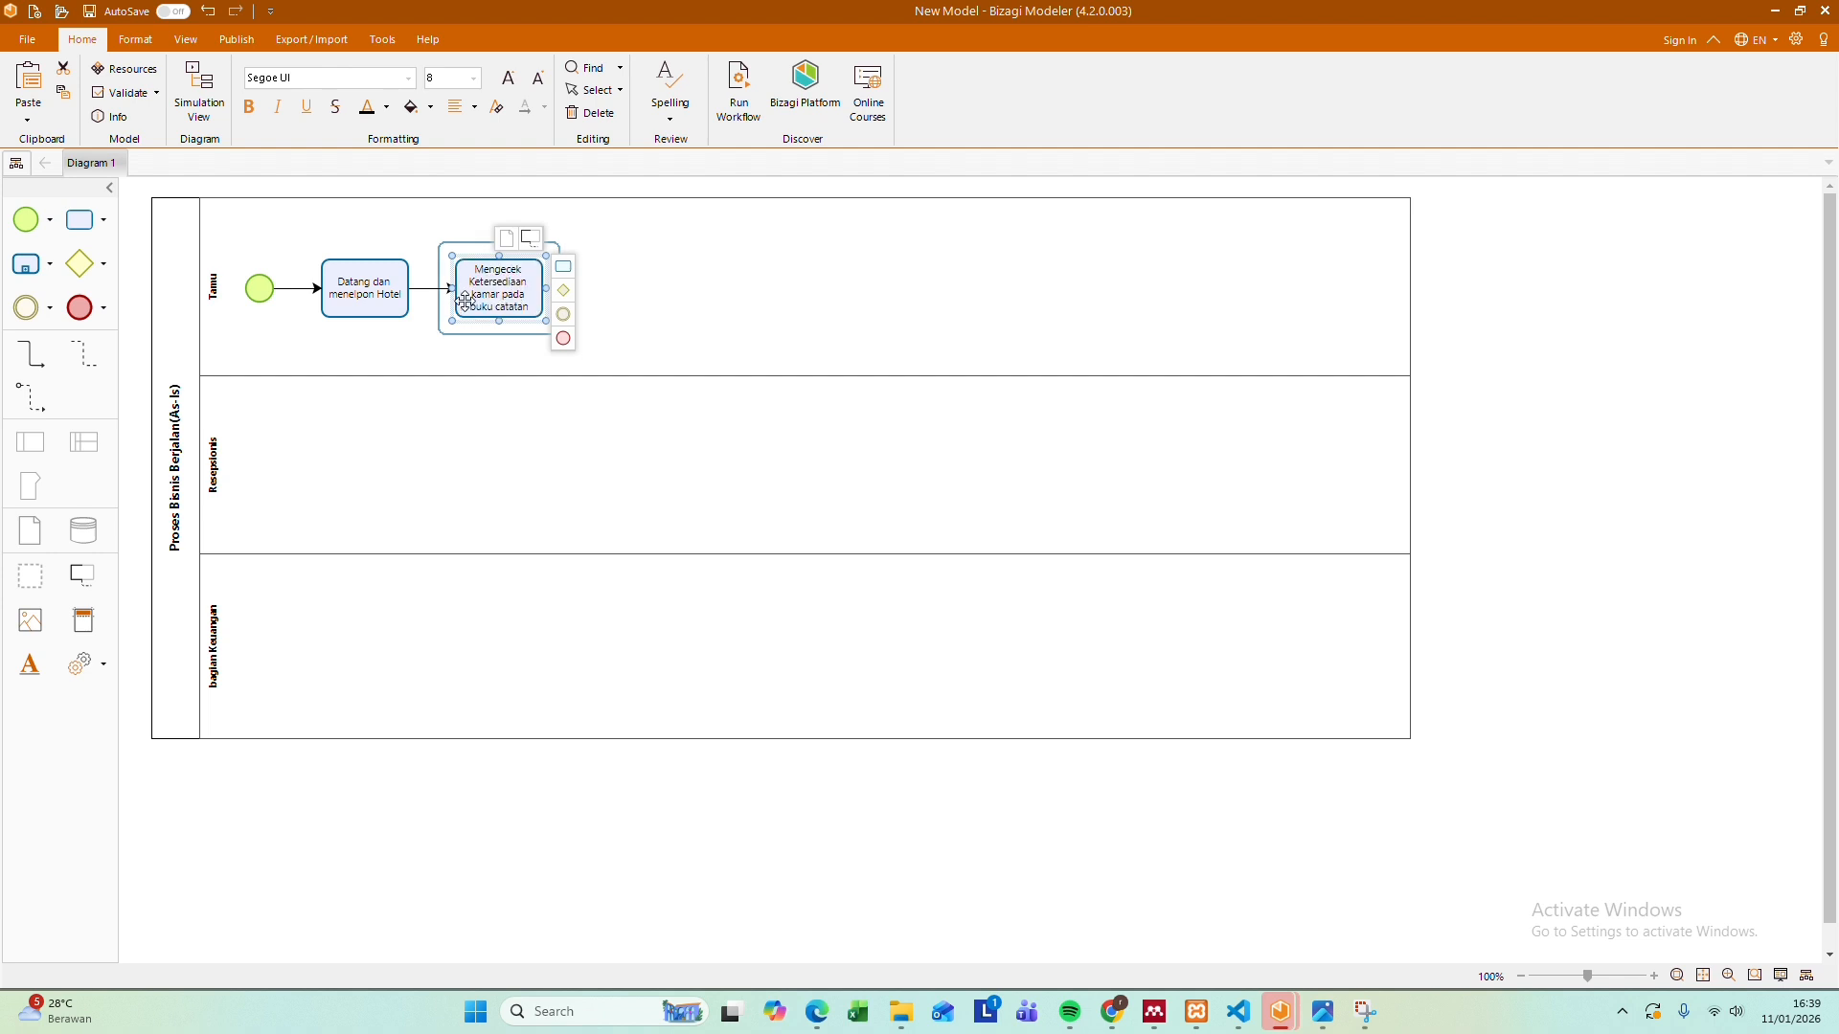
left_click_drag(514, 297, 379, 466)
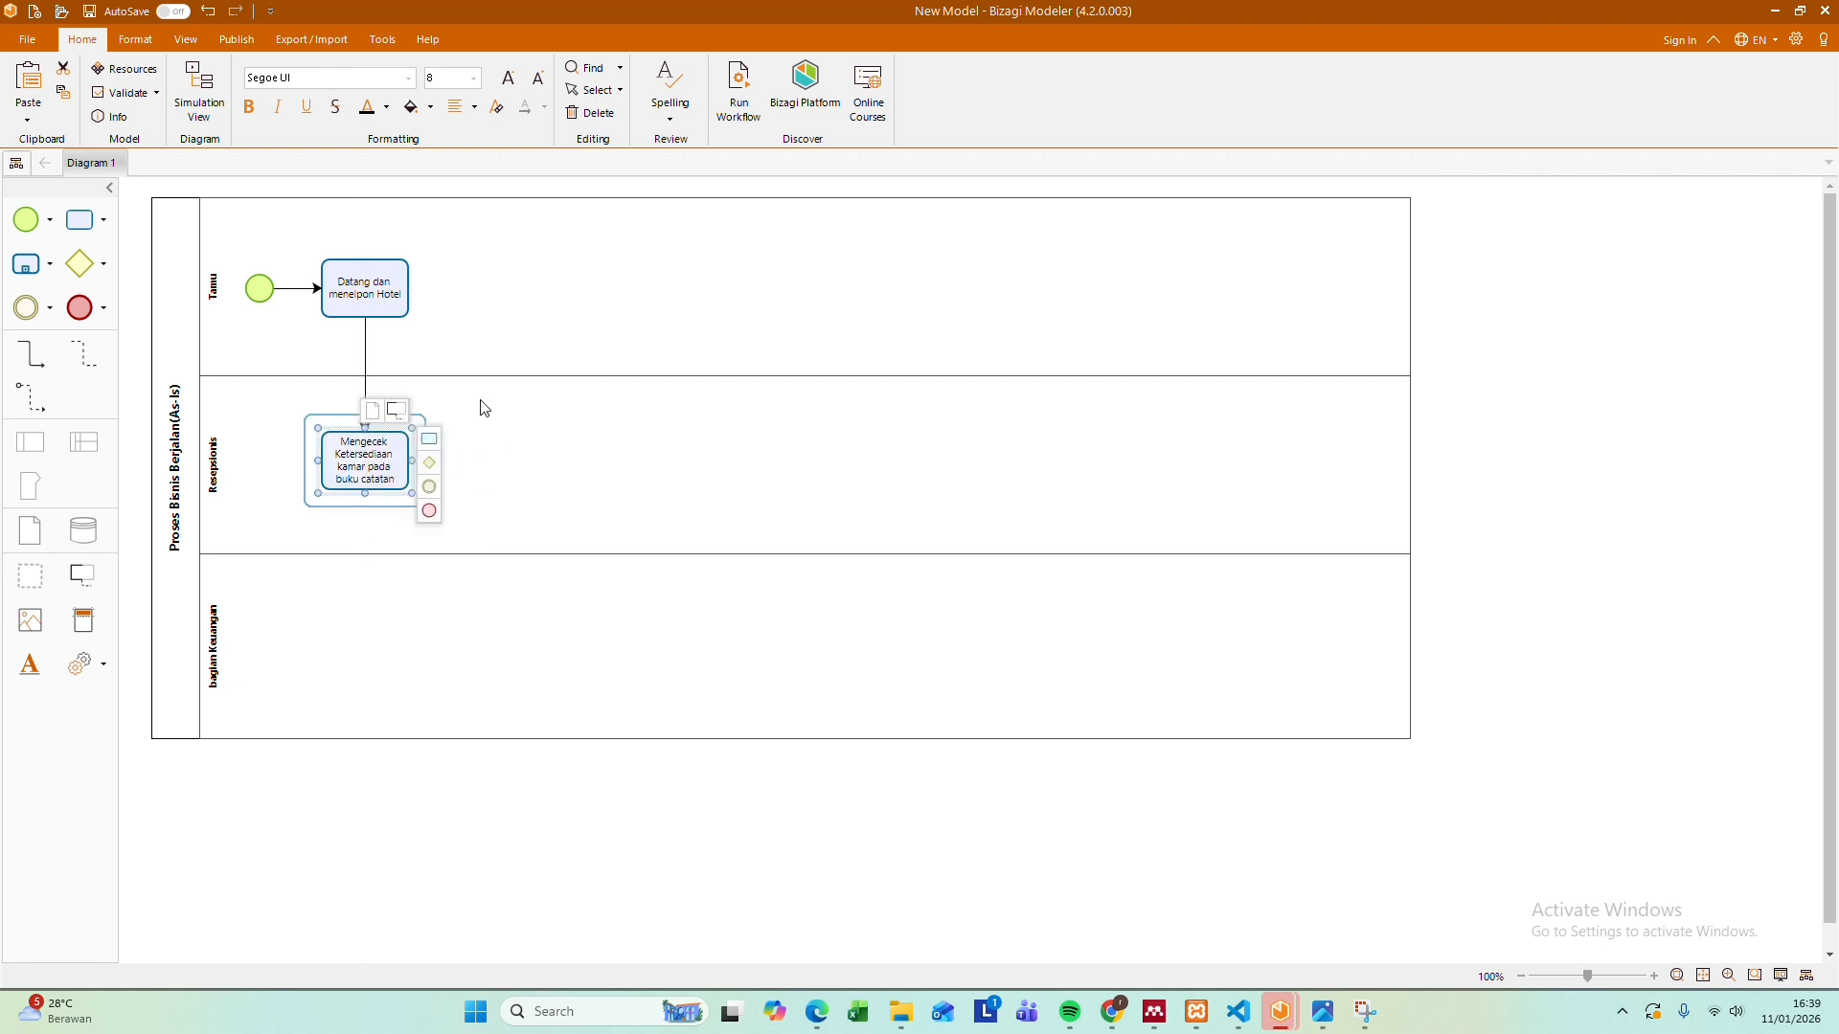
Add a connected task after the room availability check in the Resepsionis lane and clear its default label
left_click(1322, 1011)
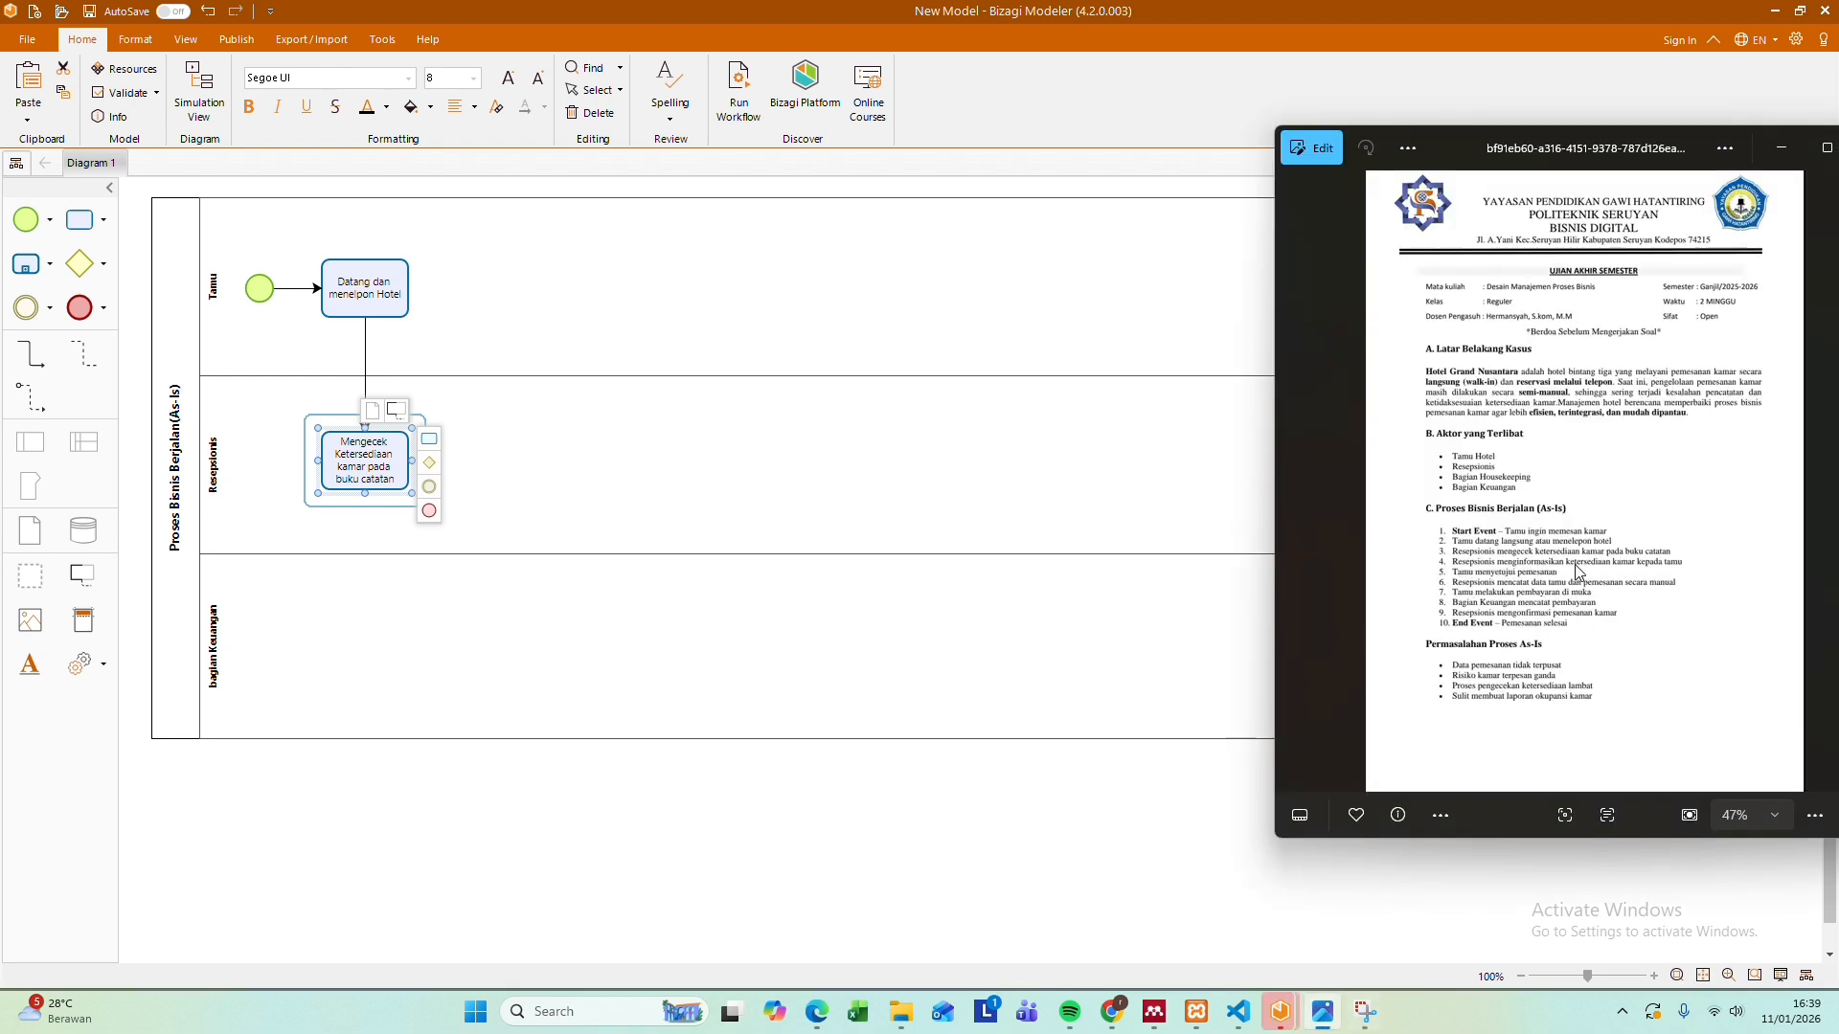
left_click(430, 441)
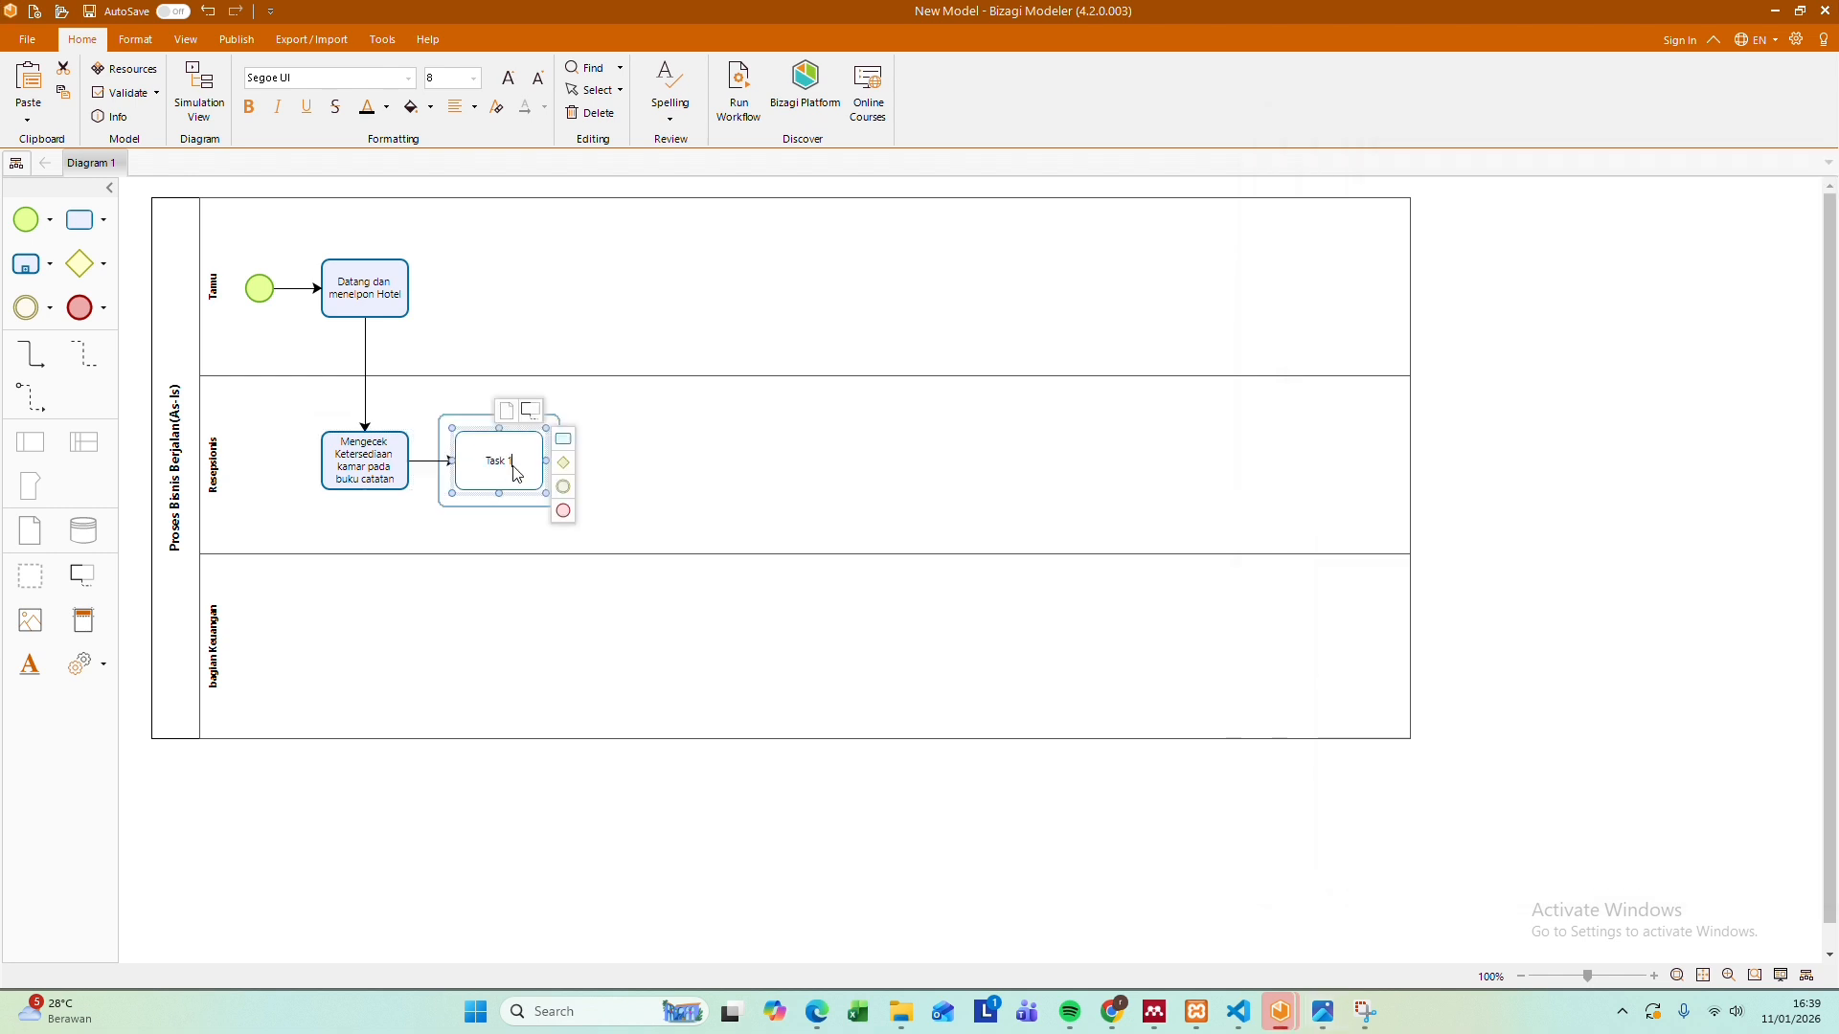
key("ctrl+a")
key("BackSpace")
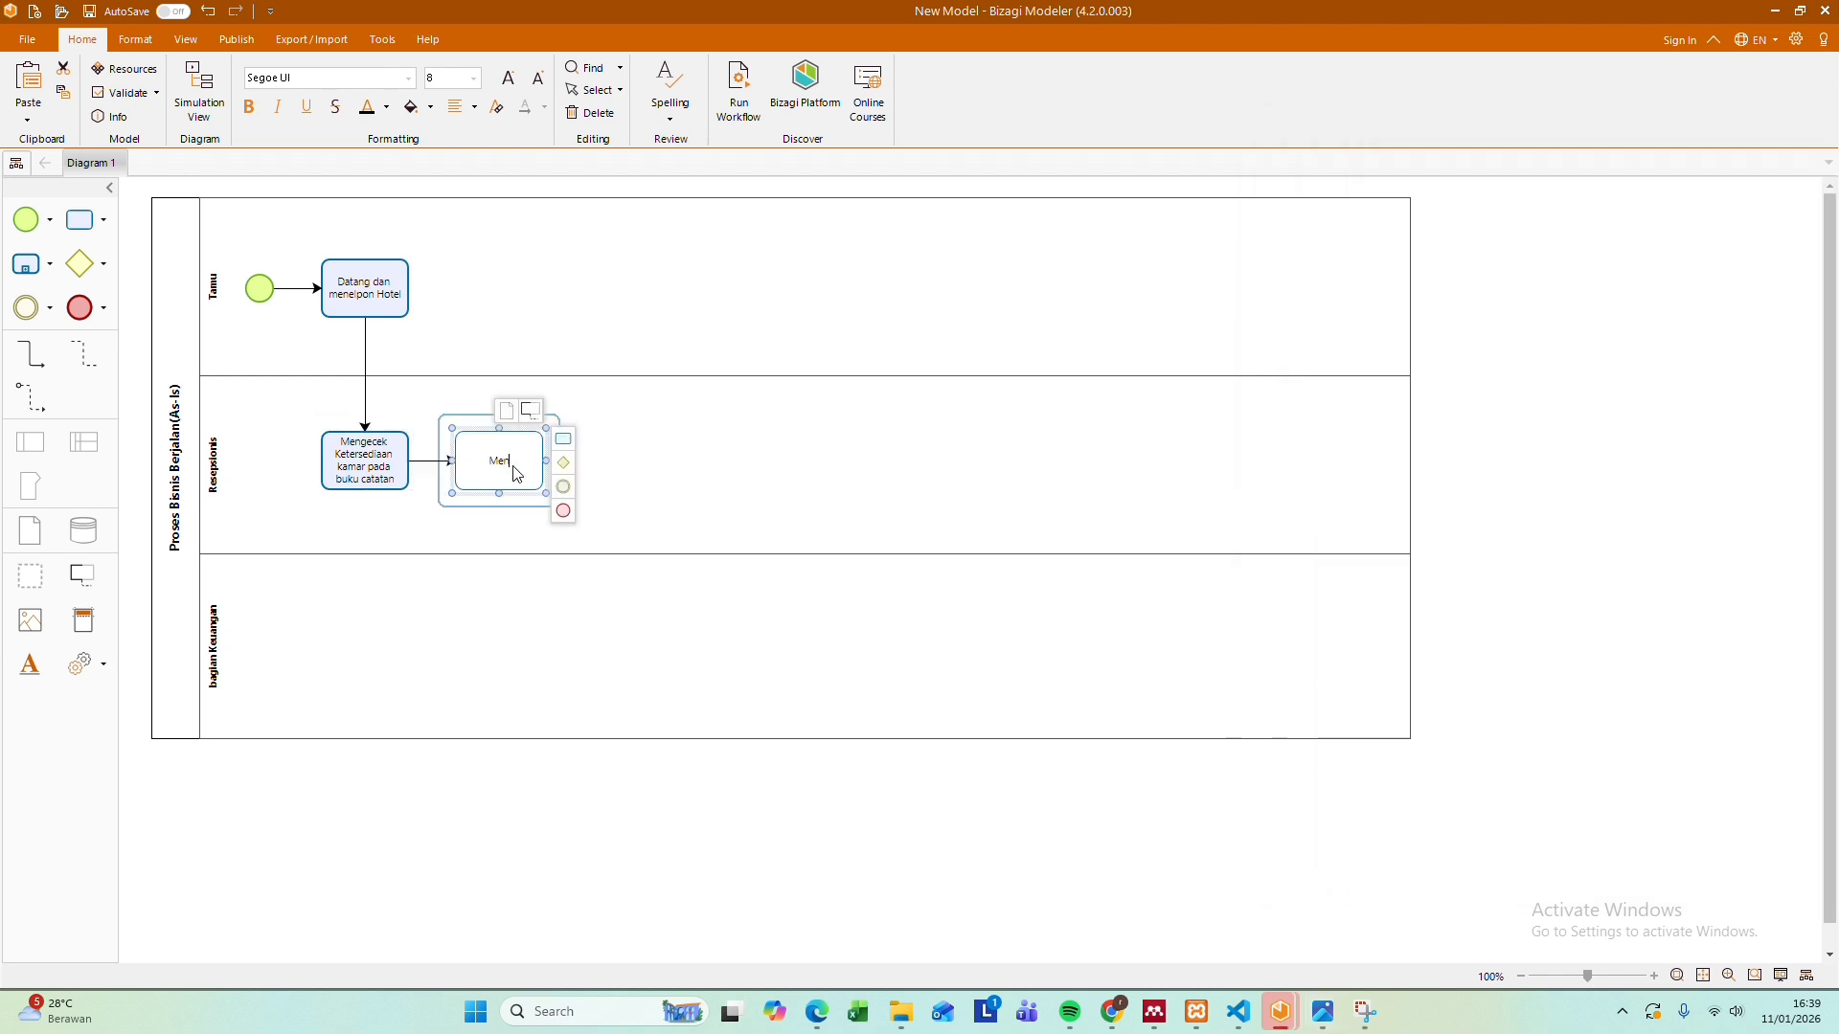